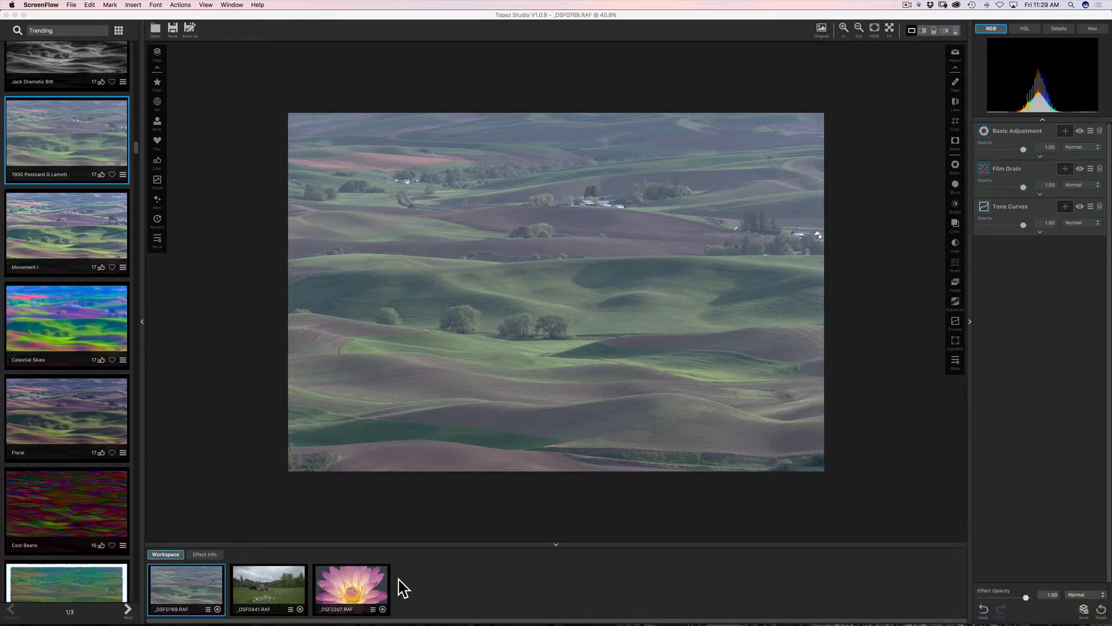
View the truck photo _DSF0441.RAF and the flower photo _DSF2207.RAF, and return to the landscape _DSF0769.RAF
{"action": "left_click", "coordinate": [294, 597]}
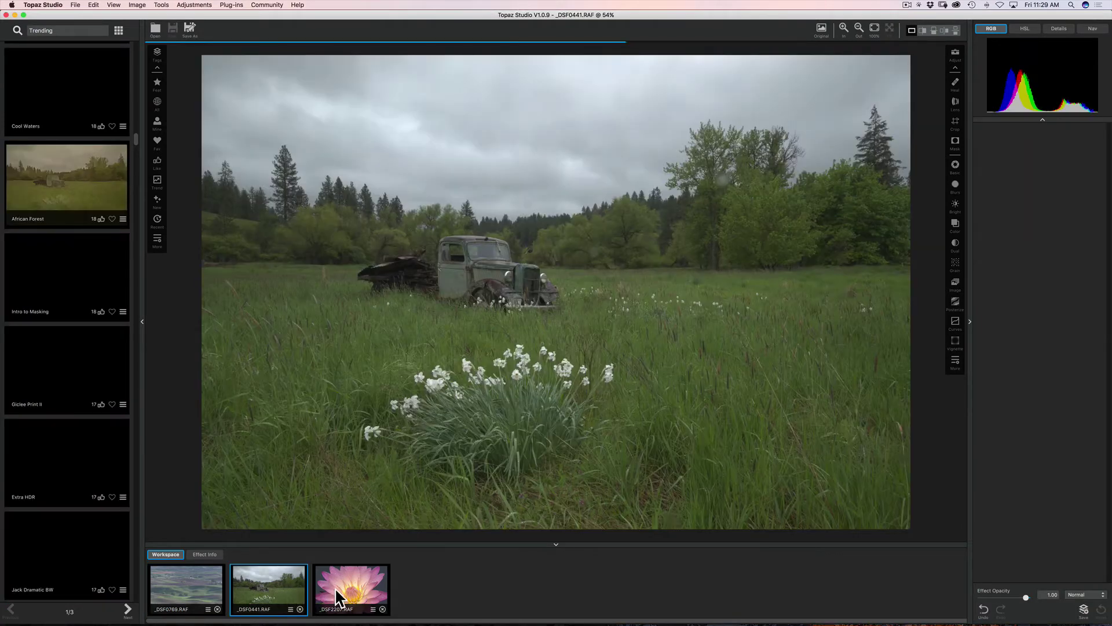
{"action": "left_click", "coordinate": [331, 585]}
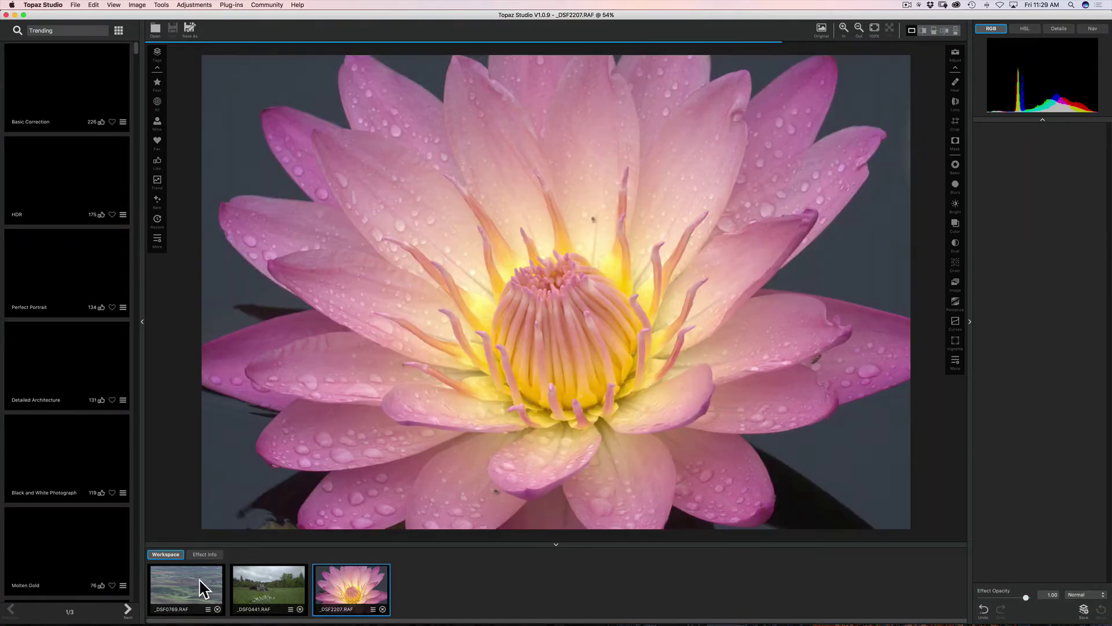
{"action": "left_click", "coordinate": [196, 581]}
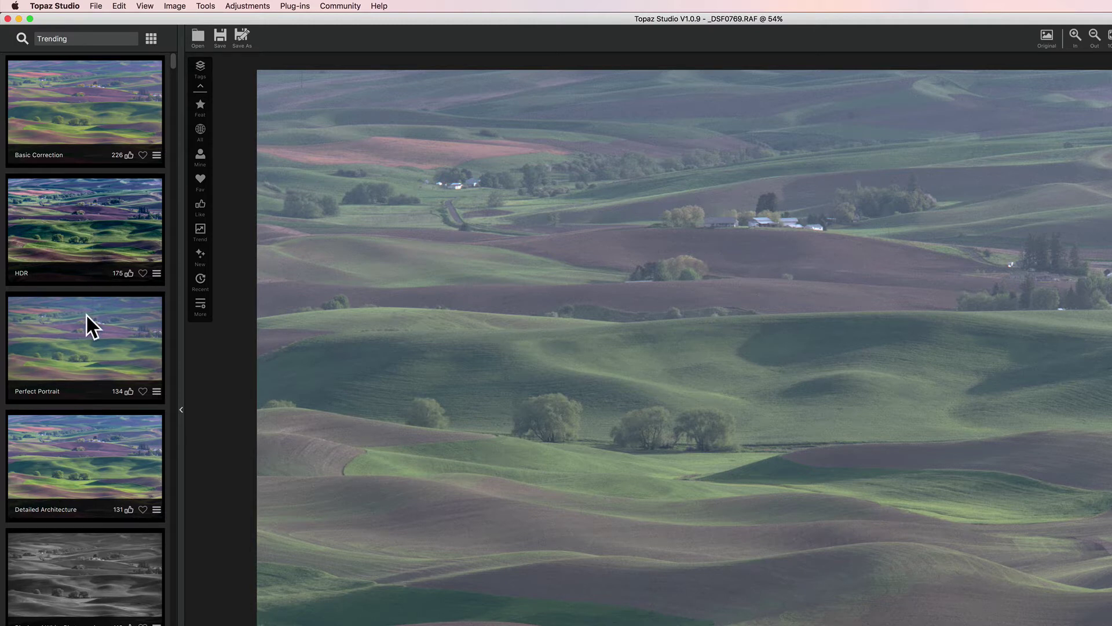
Browse the trending effects previewed on the landscape photo and examine the list of effect categories
{"action": "scroll", "coordinate": [88, 371], "scroll_direction": "down", "scroll_amount": 10}
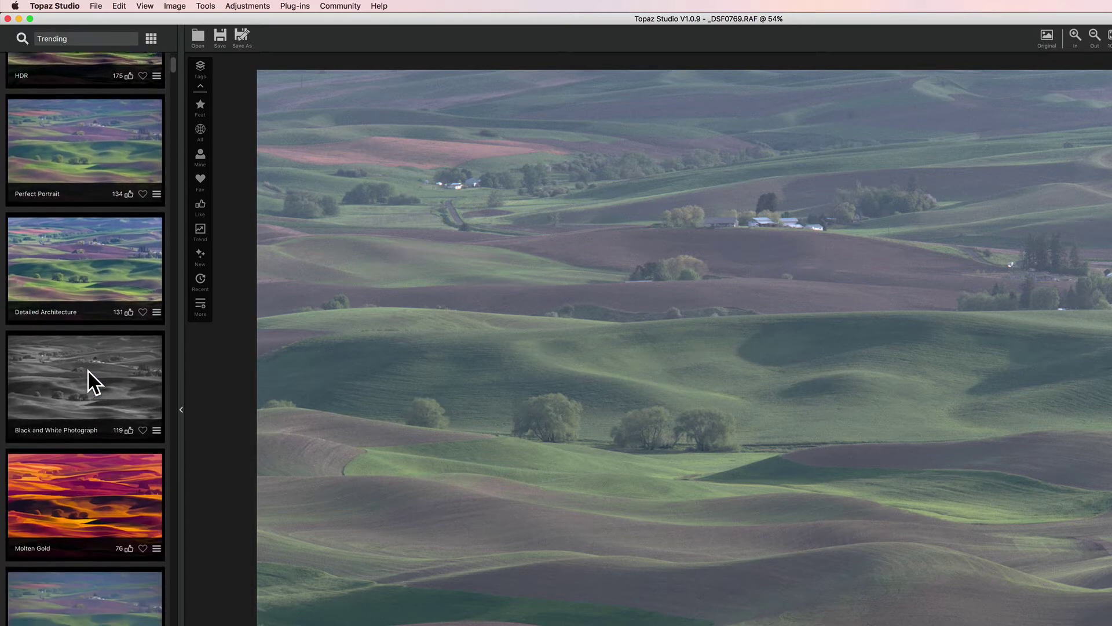
{"action": "scroll", "coordinate": [88, 370], "scroll_direction": "down", "scroll_amount": 9}
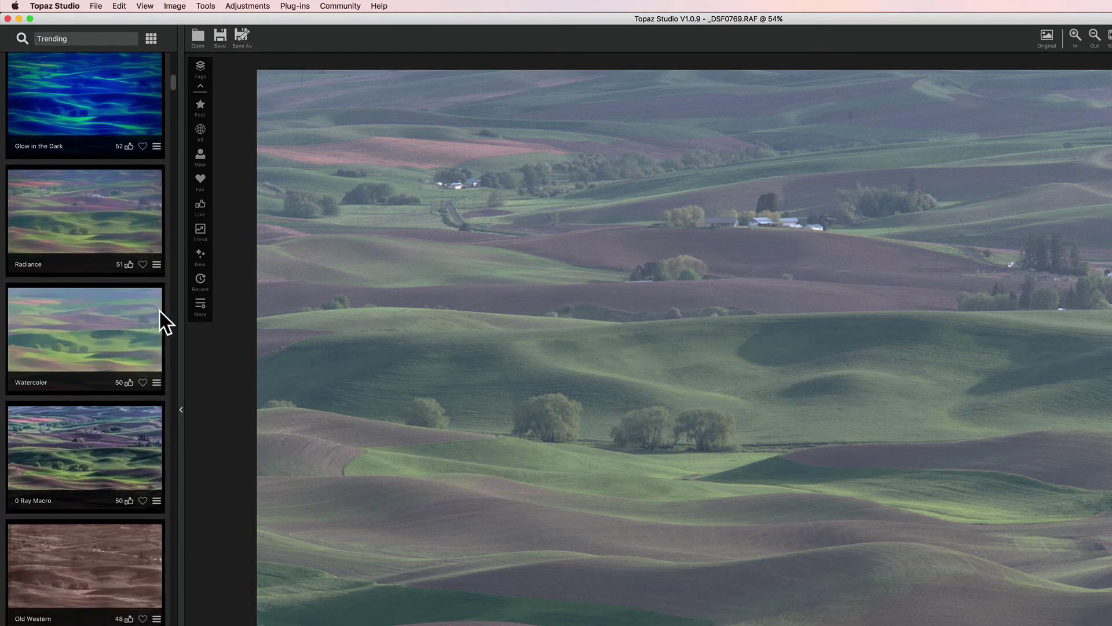
{"action": "left_click", "coordinate": [194, 306]}
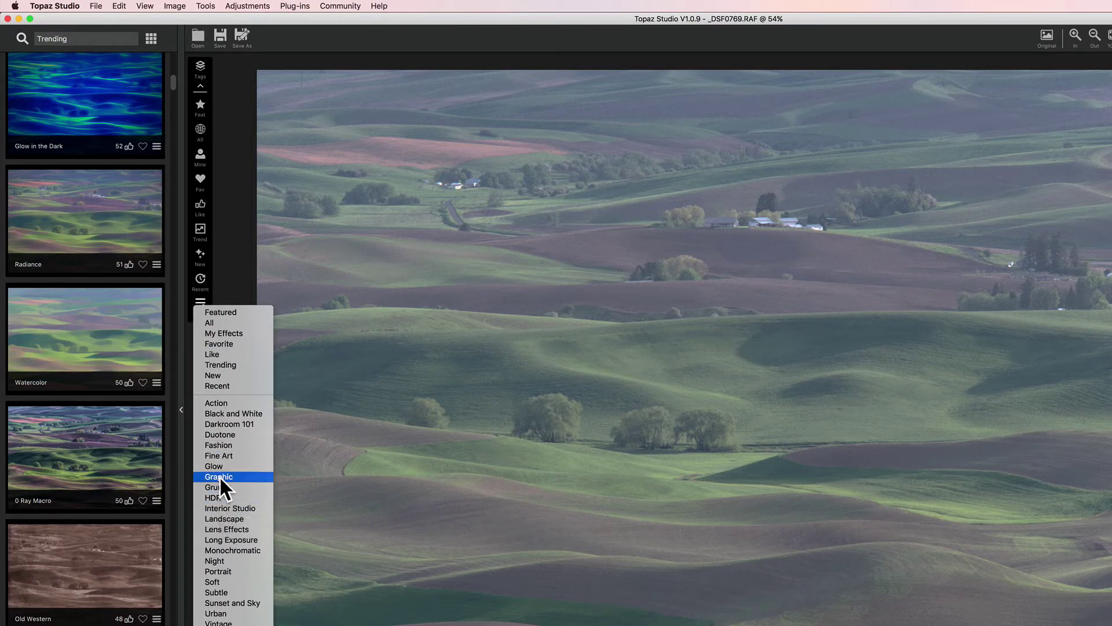
{"action": "left_click", "coordinate": [229, 282]}
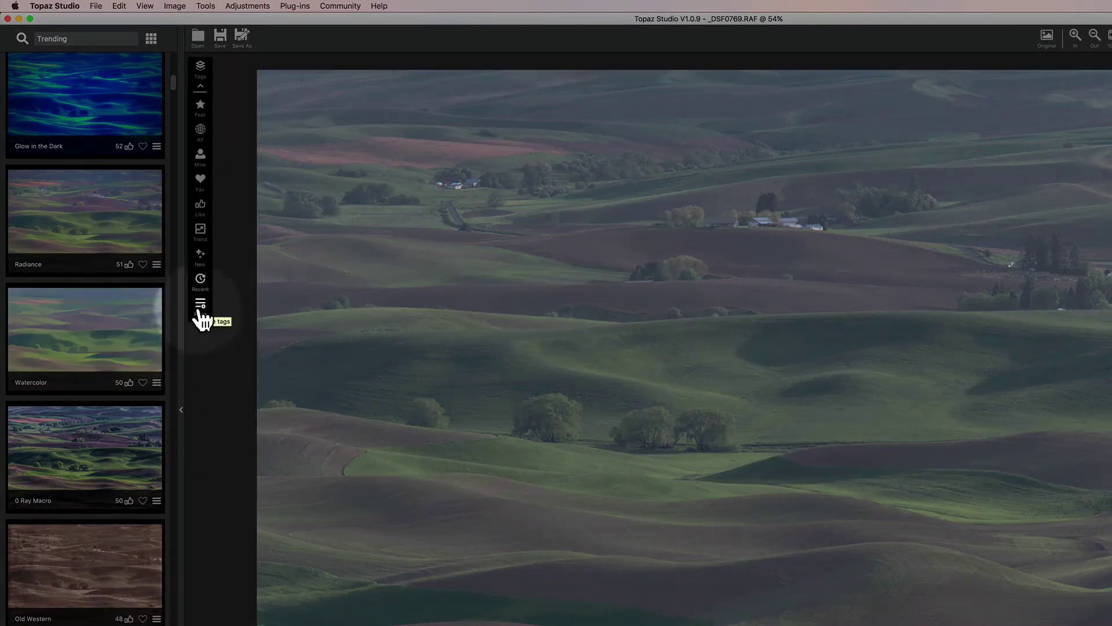
{"action": "left_click", "coordinate": [200, 306]}
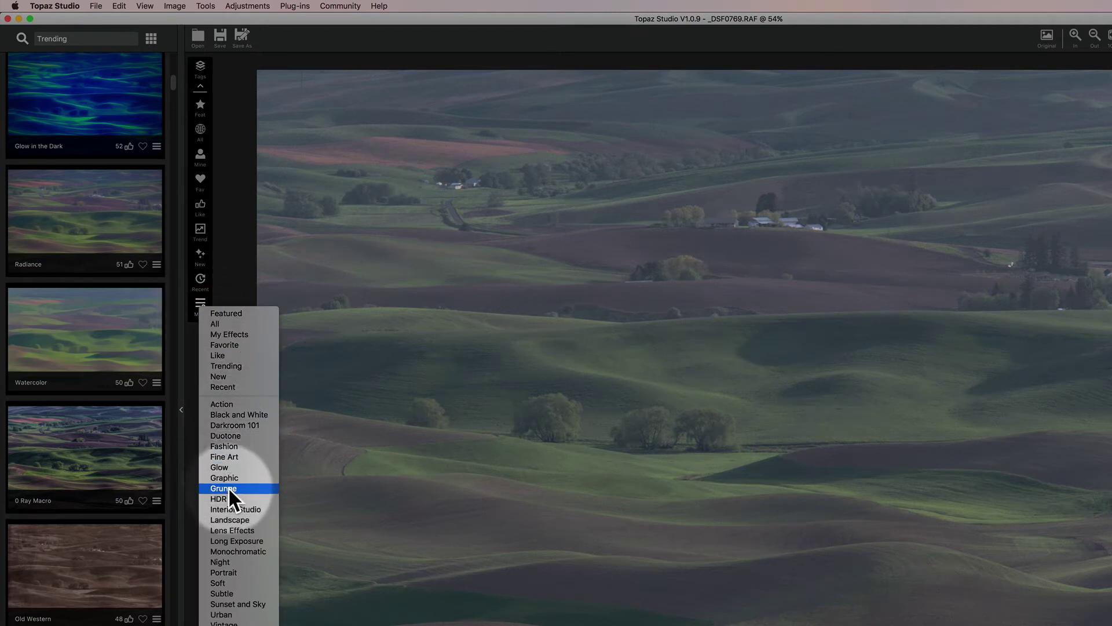
{"action": "left_click", "coordinate": [230, 519]}
{"action": "scroll", "coordinate": [93, 339], "scroll_direction": "down", "scroll_amount": 10}
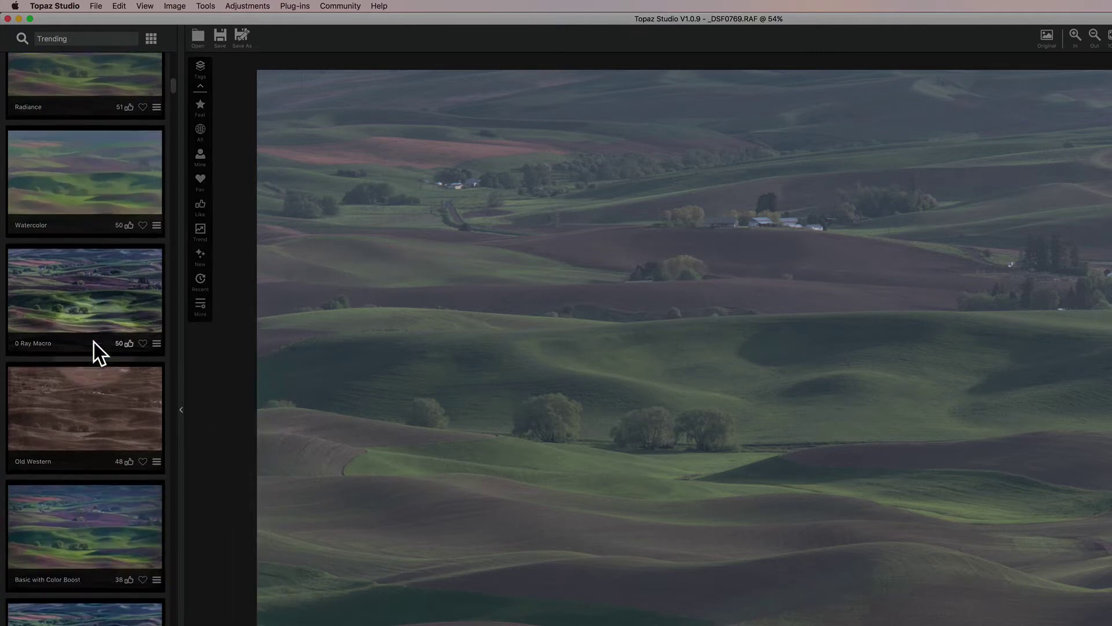
{"action": "scroll", "coordinate": [94, 343], "scroll_direction": "down", "scroll_amount": 10}
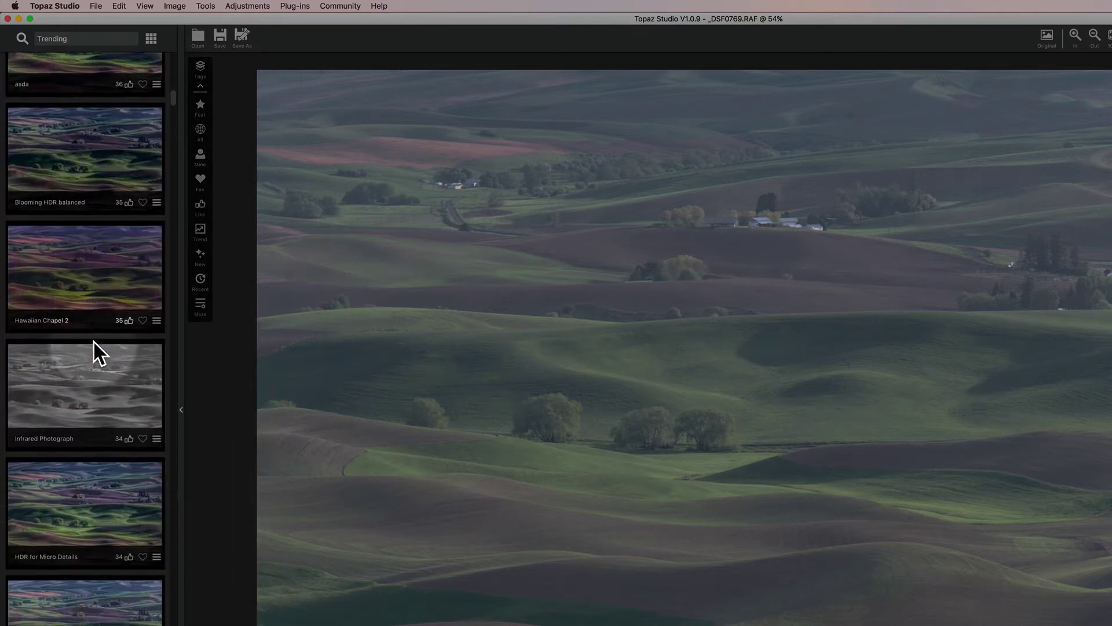
{"action": "scroll", "coordinate": [91, 339], "scroll_direction": "up", "scroll_amount": 2}
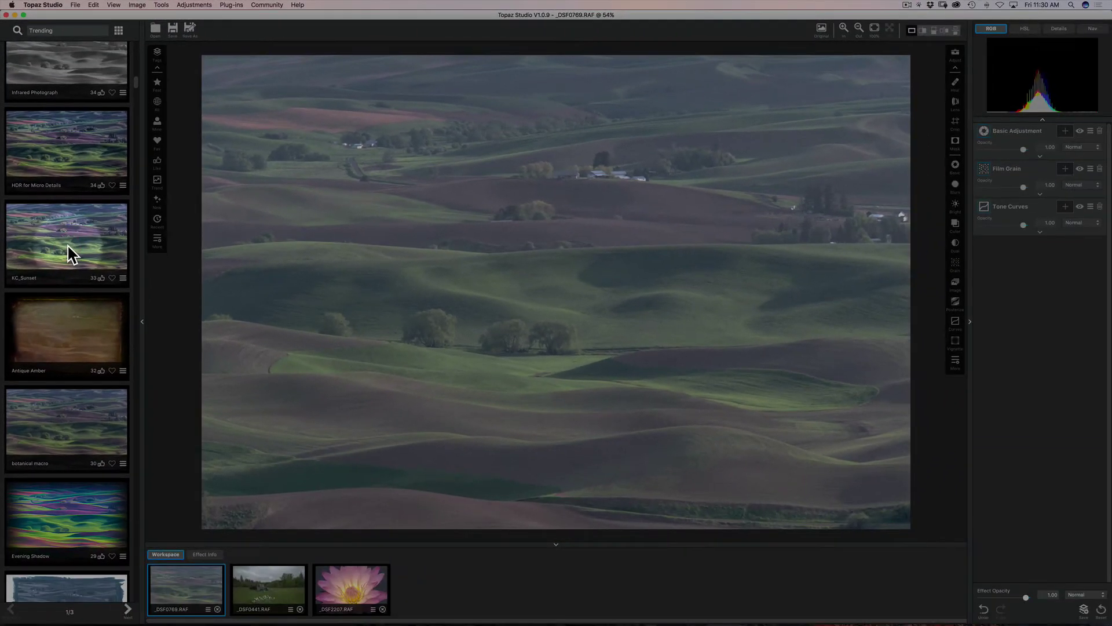
Try the KC_Sunset effect on the landscape photo and reset all of its applied adjustments
{"action": "left_click", "coordinate": [67, 244]}
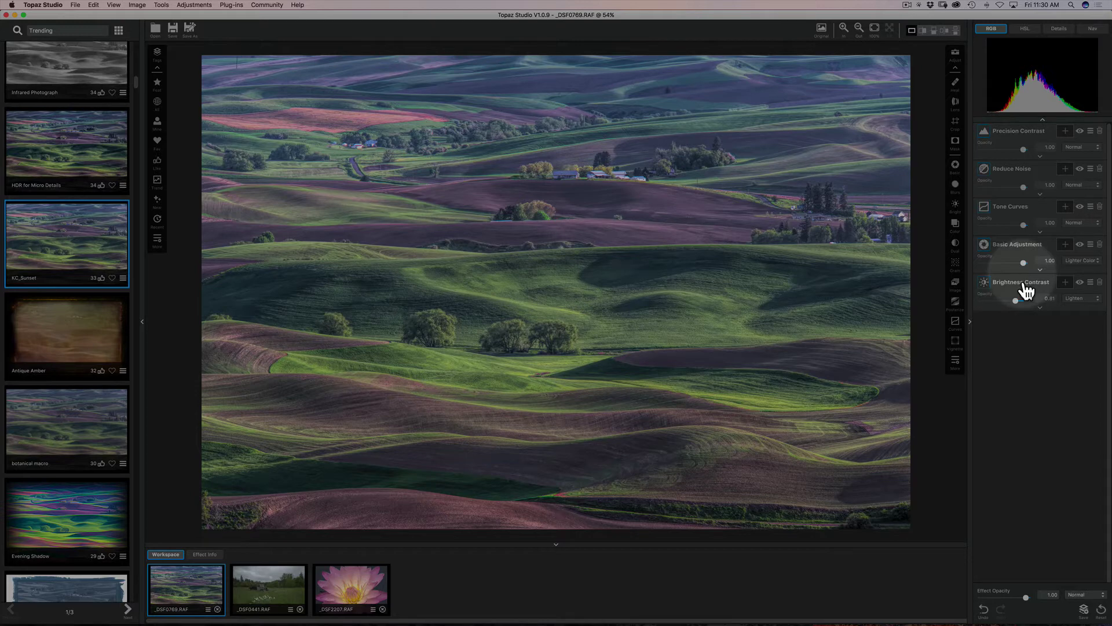
{"action": "left_click", "coordinate": [1100, 612]}
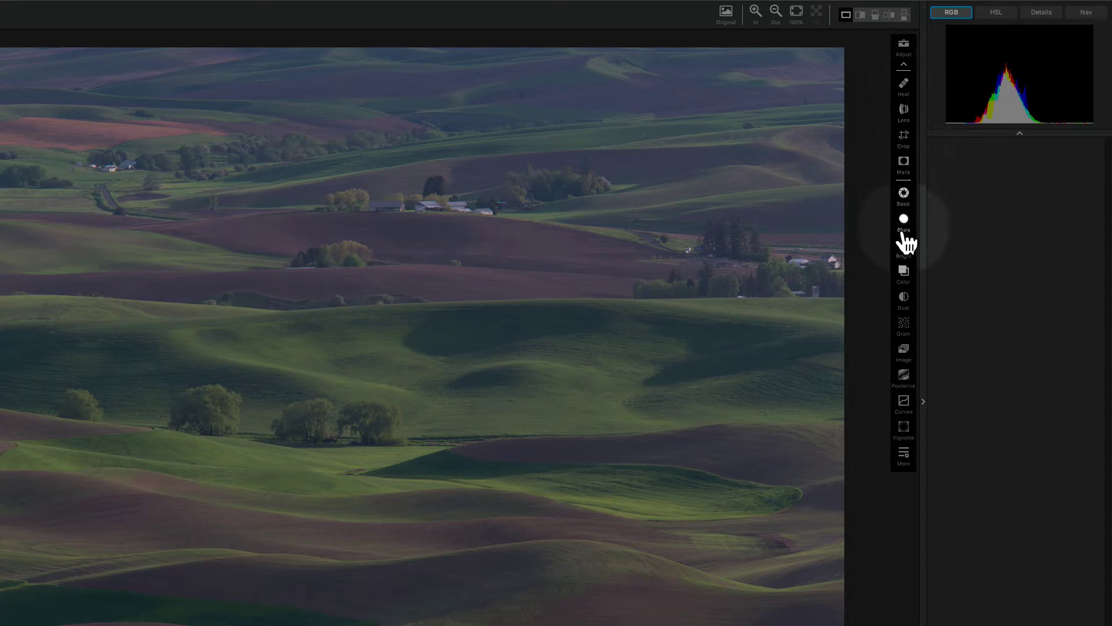
Add a Basic Adjustment with exposure -0.26, clarity 0.44, shadow -0.59, highlight 0.73, saturation 0.35 and temperature 0.15
{"action": "left_click", "coordinate": [908, 453]}
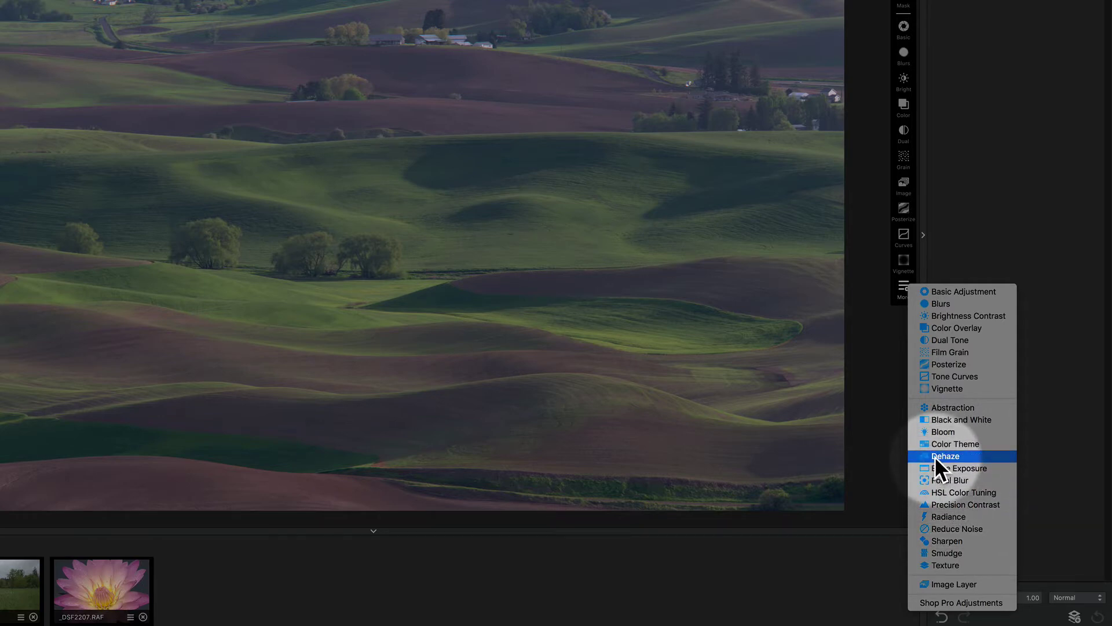
{"action": "left_click", "coordinate": [865, 95]}
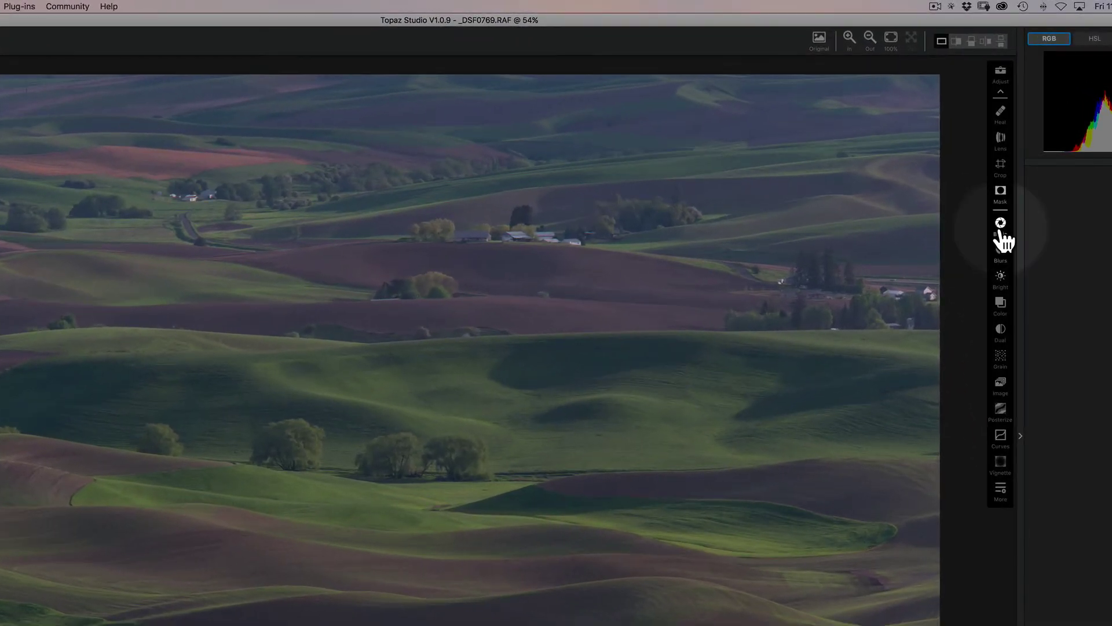
{"action": "left_click", "coordinate": [960, 161]}
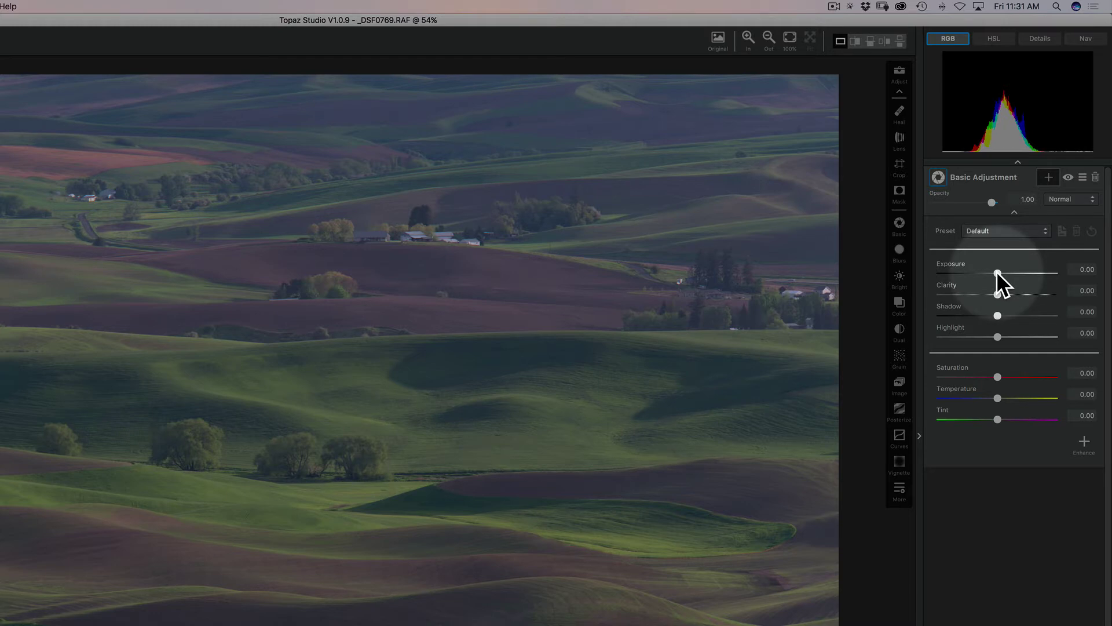
{"action": "left_click_drag", "start_coordinate": [997, 271], "coordinate": [1017, 297]}
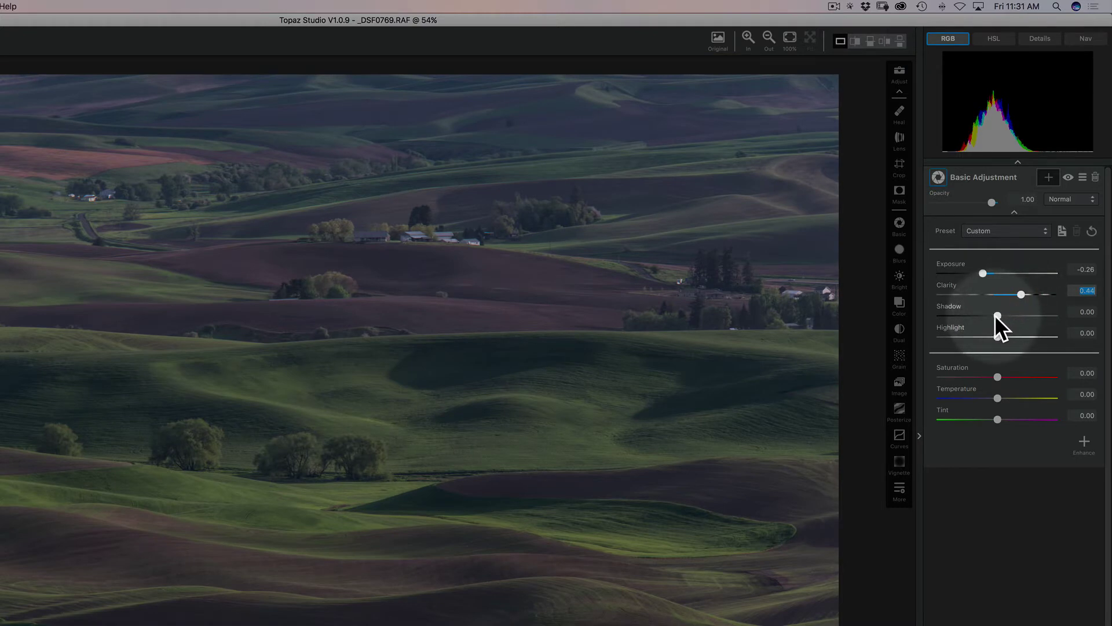
{"action": "left_click_drag", "start_coordinate": [996, 315], "coordinate": [1034, 337]}
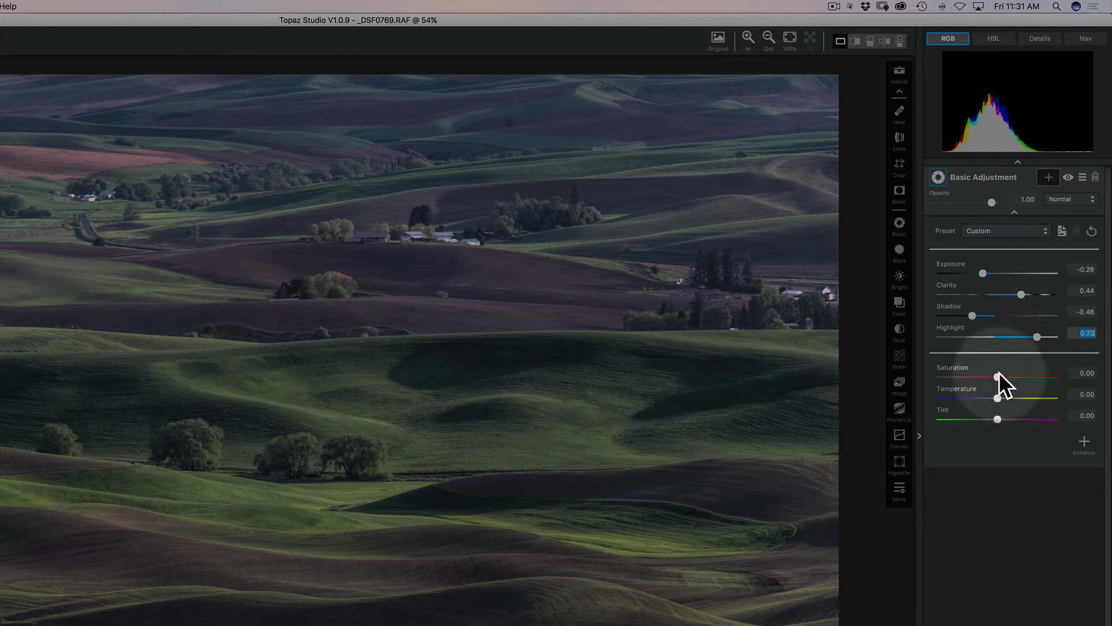
{"action": "left_click_drag", "start_coordinate": [999, 376], "coordinate": [1006, 398]}
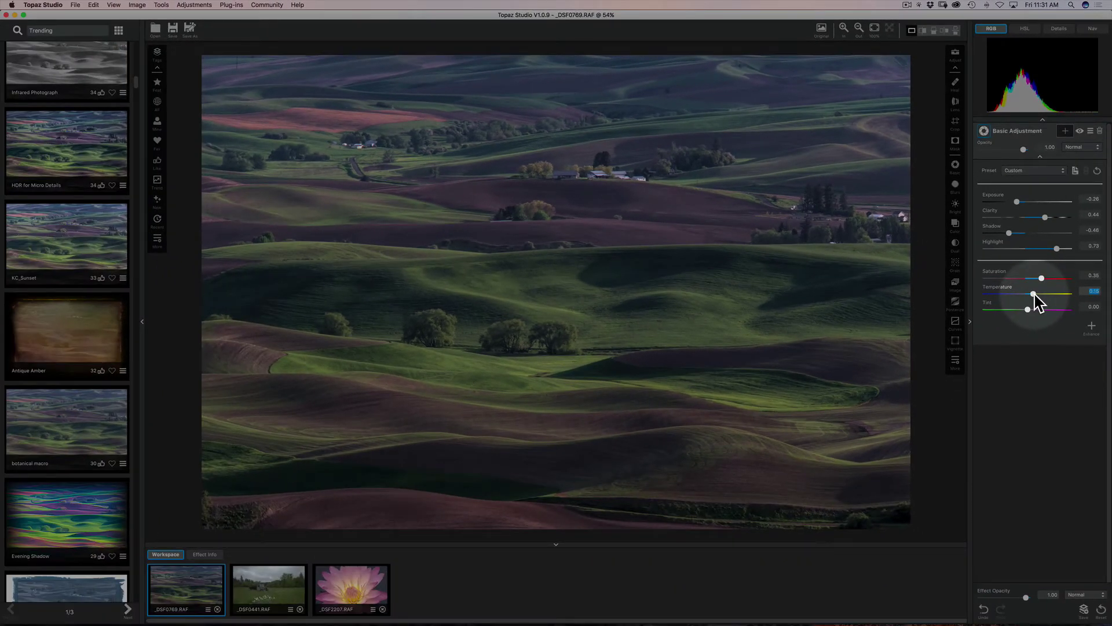
{"action": "left_click_drag", "start_coordinate": [1009, 233], "coordinate": [1004, 235]}
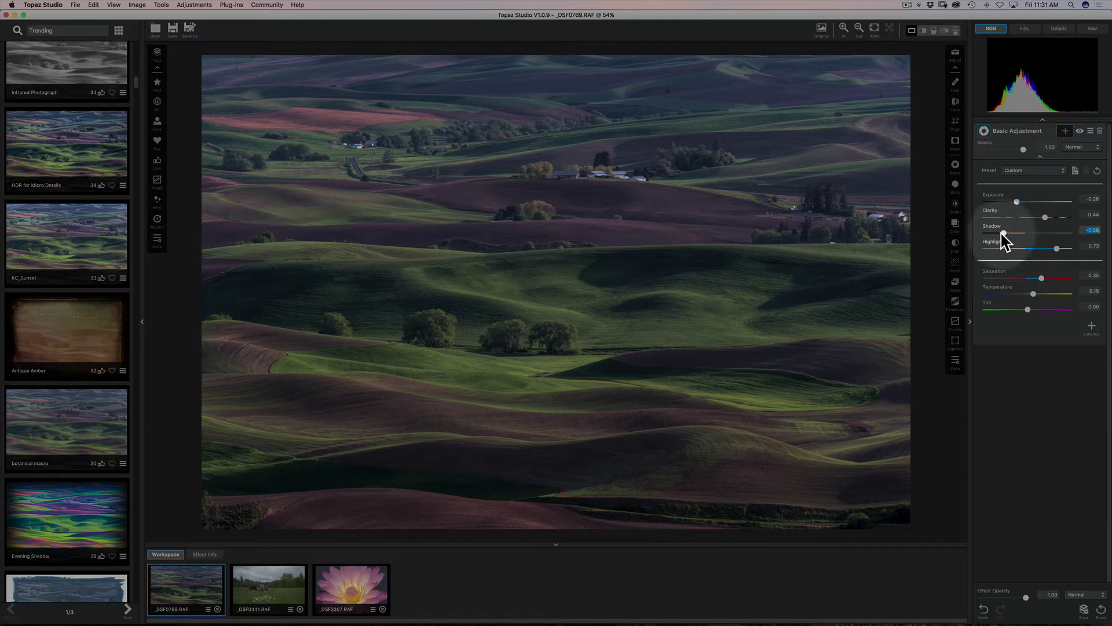
Compare the adjusted landscape with its original version
{"action": "left_click", "coordinate": [777, 202]}
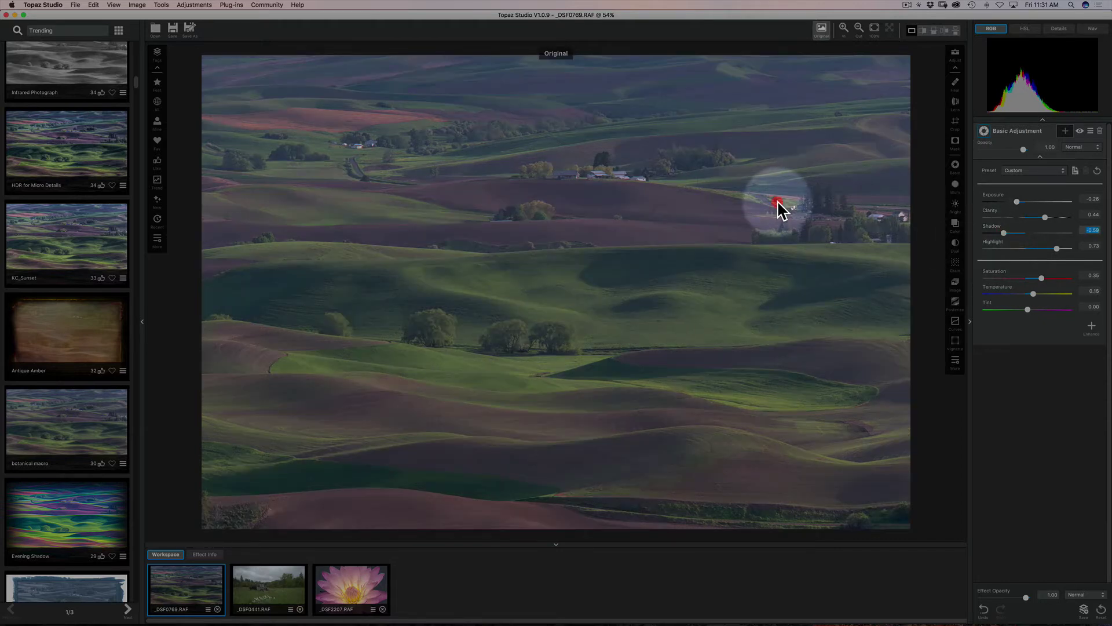
{"action": "left_click_drag", "start_coordinate": [777, 200], "coordinate": [777, 200]}
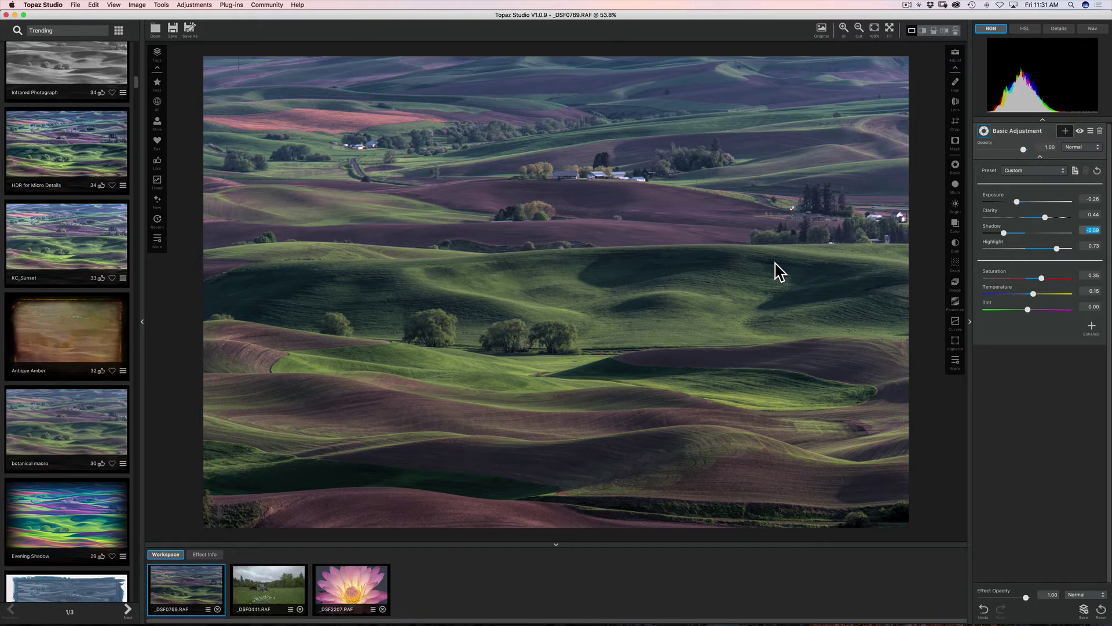
{"action": "left_click_drag", "start_coordinate": [776, 263], "coordinate": [775, 263]}
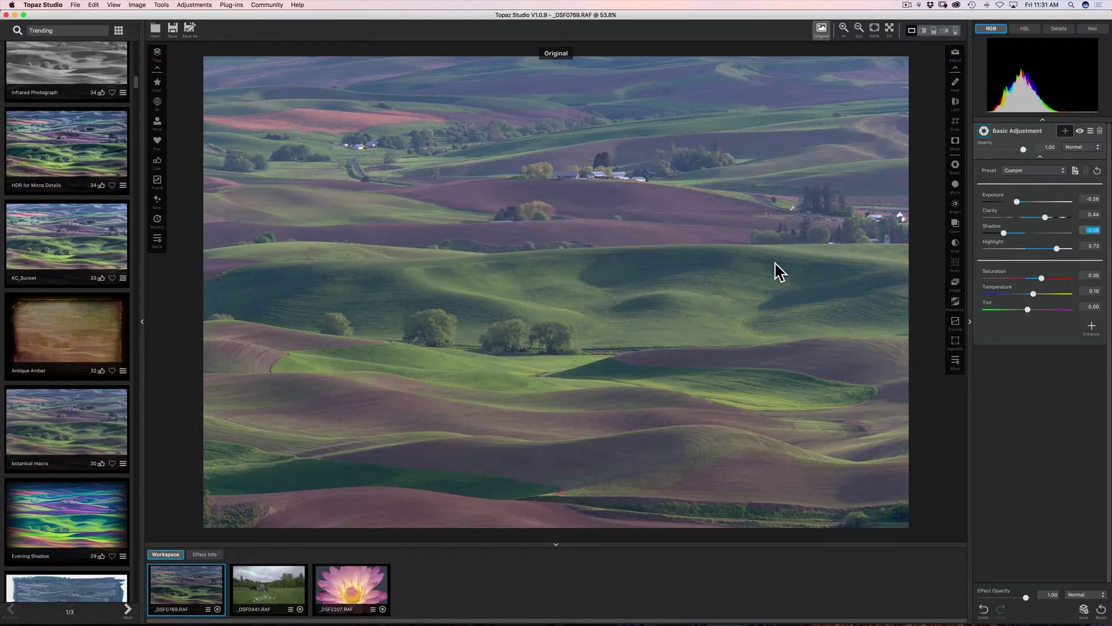
{"action": "left_click", "coordinate": [780, 272]}
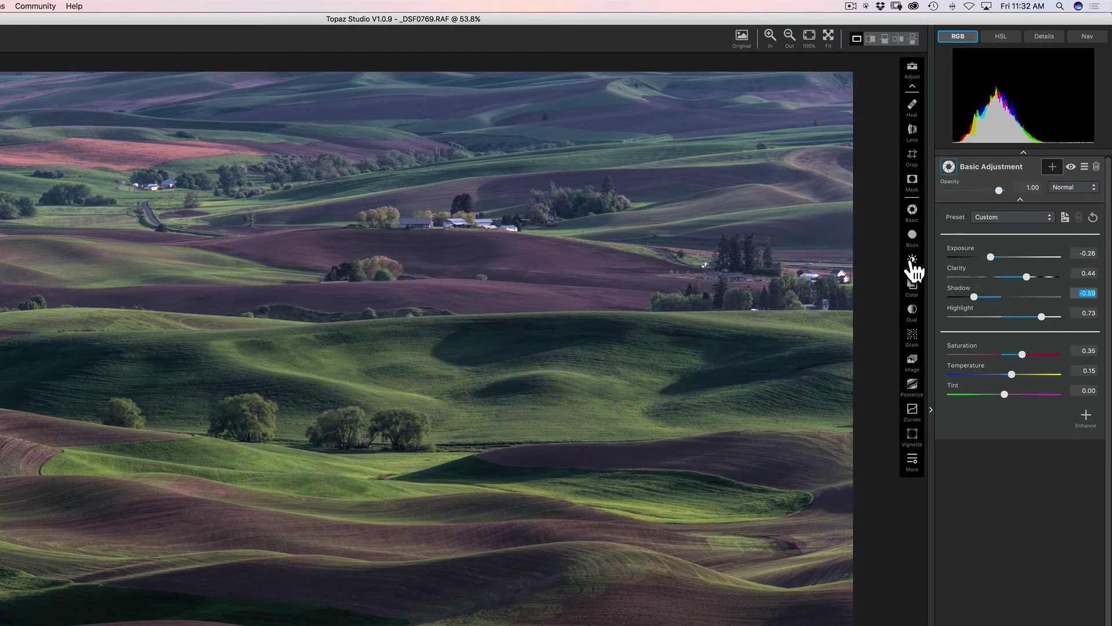
Add a Brightness Contrast adjustment with brightness 0.29 and contrast 1.08
{"action": "left_click", "coordinate": [956, 210]}
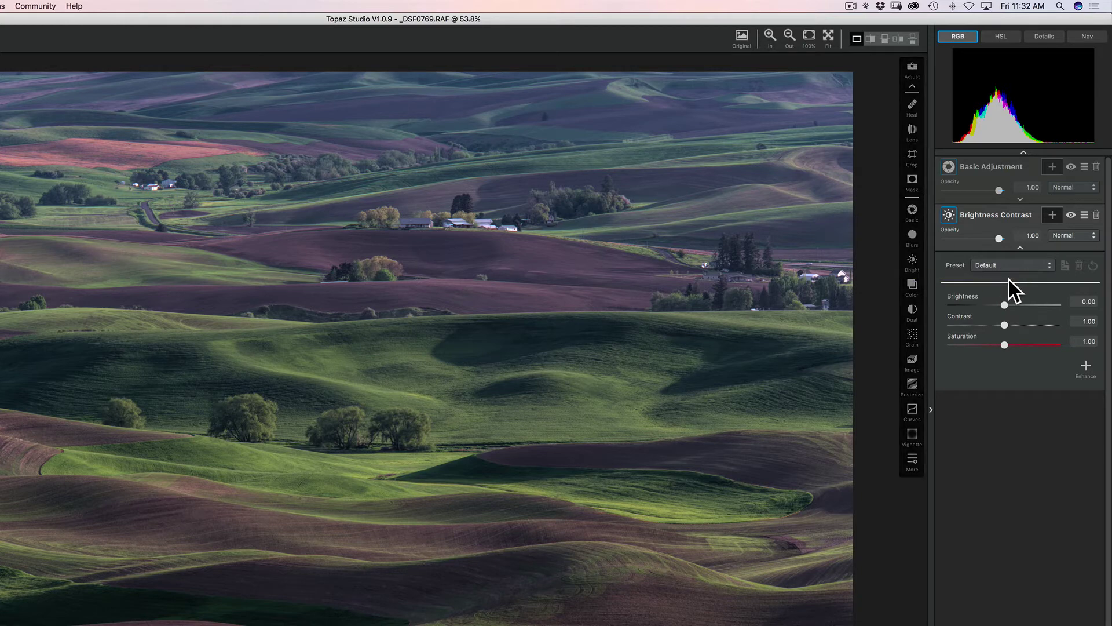
{"action": "mouse_move", "coordinate": [1002, 306]}
{"action": "left_mouse_down"}
{"action": "mouse_move", "coordinate": [1018, 305]}
{"action": "mouse_move", "coordinate": [1007, 325]}
{"action": "left_mouse_up"}
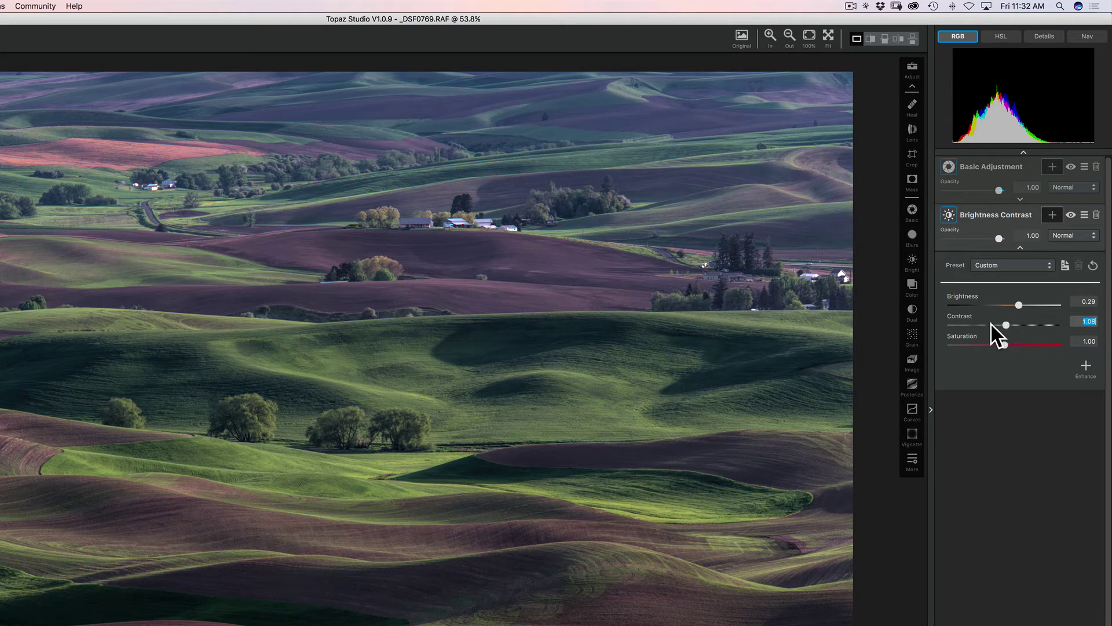
Add a Dehaze adjustment and set its strength to 0.23
{"action": "left_click", "coordinate": [911, 461]}
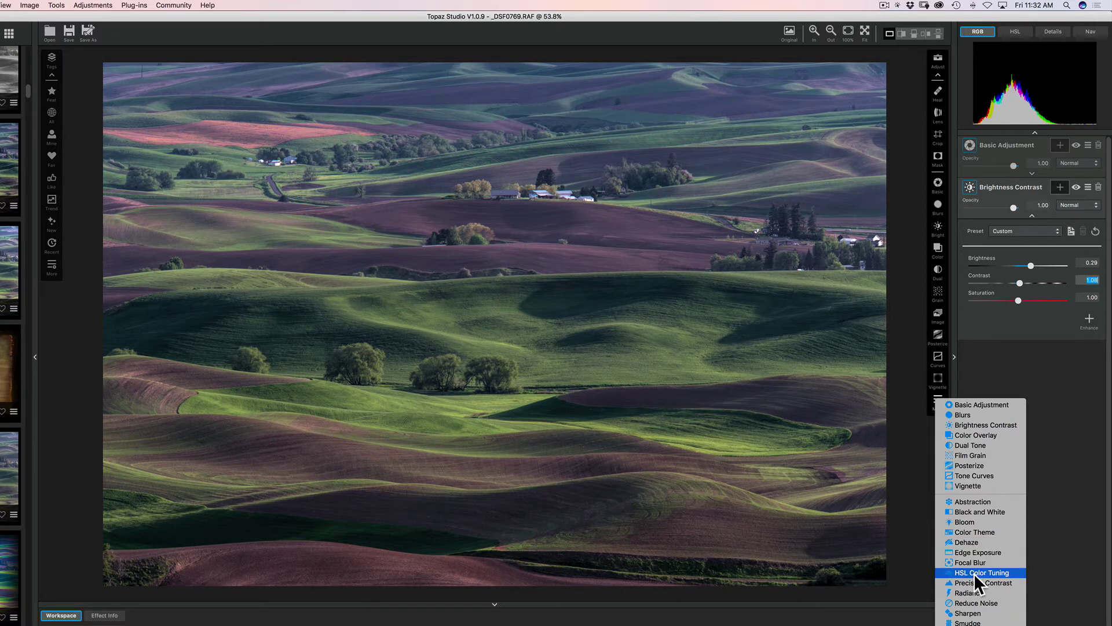
{"action": "left_click", "coordinate": [967, 542]}
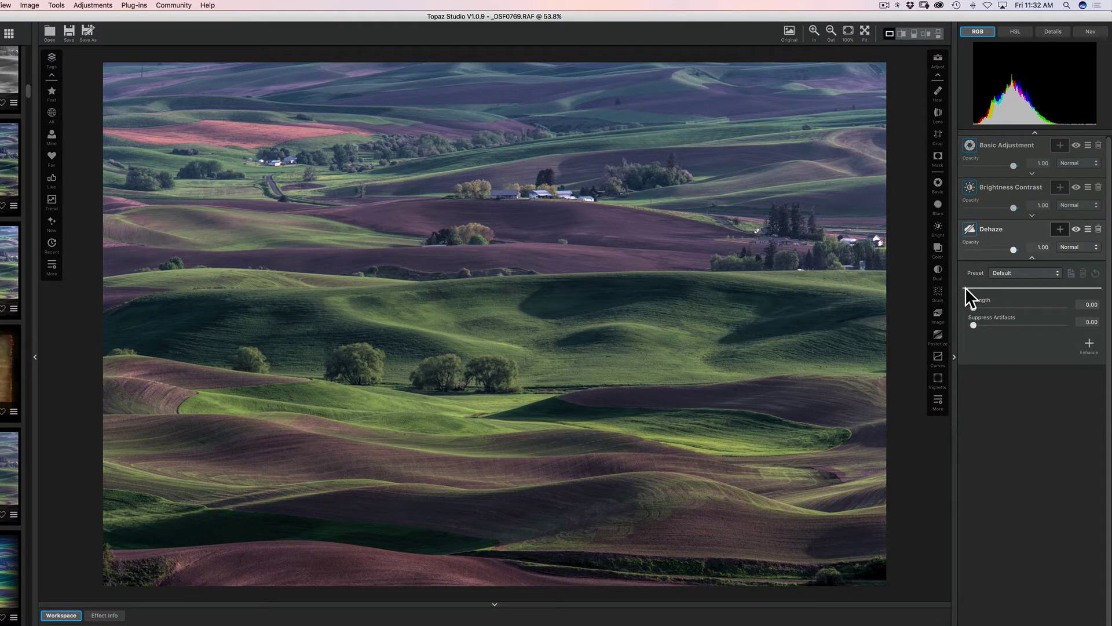
{"action": "left_click_drag", "start_coordinate": [972, 306], "coordinate": [985, 305]}
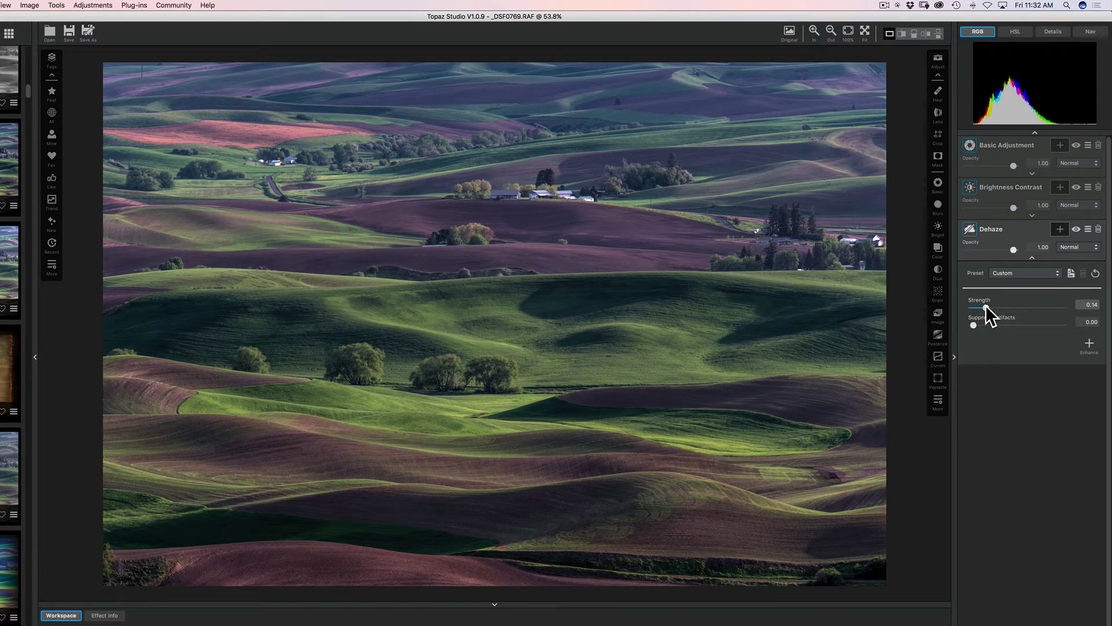
{"action": "left_click", "coordinate": [986, 304]}
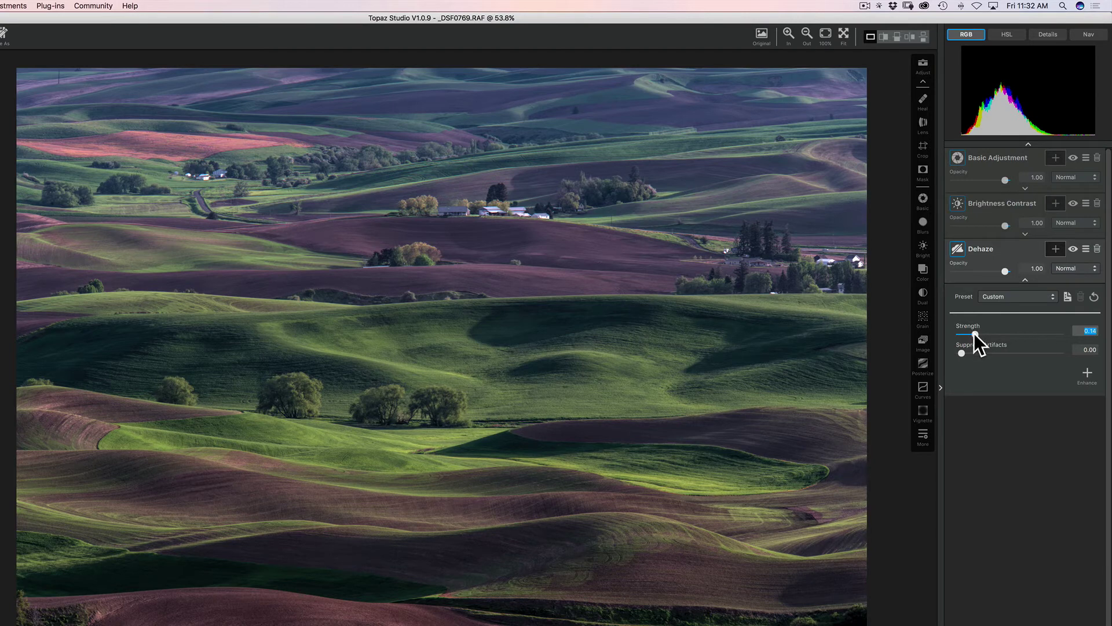
{"action": "left_click_drag", "start_coordinate": [974, 333], "coordinate": [983, 332]}
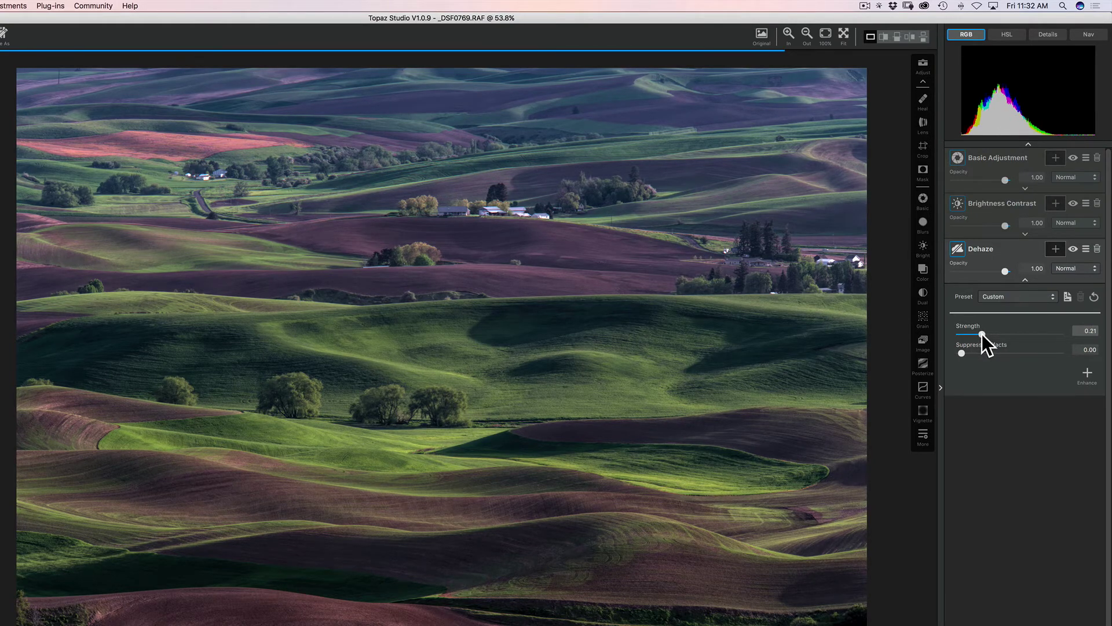
{"action": "left_click", "coordinate": [982, 334]}
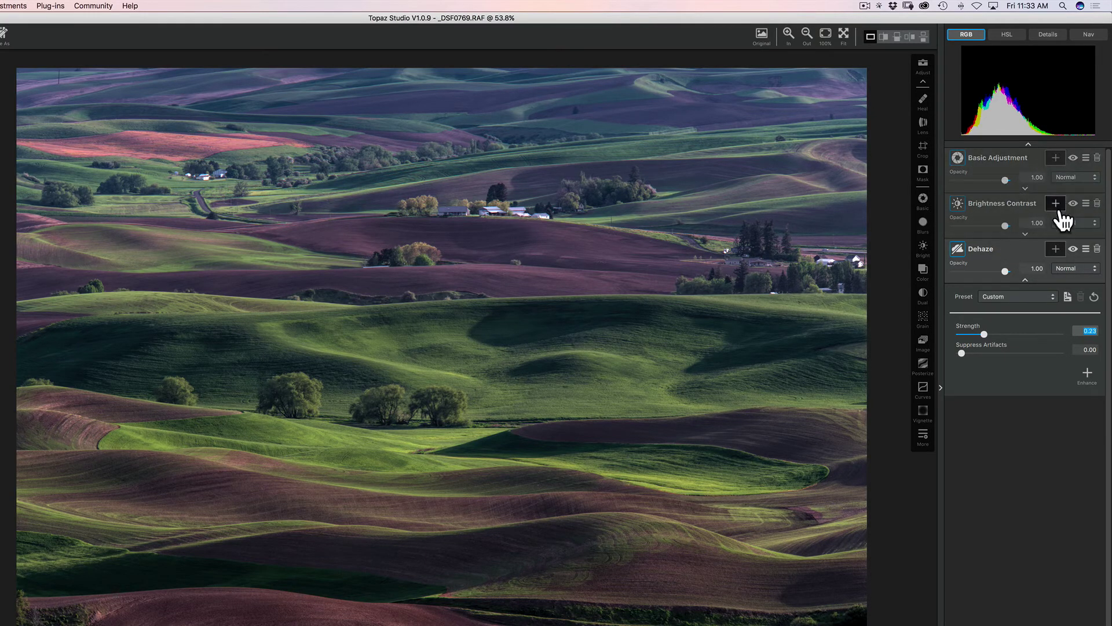
Mask the Dehaze with a gradient so it affects only the distant upper hills, and raise its strength to about 0.4
{"action": "left_click", "coordinate": [1056, 249]}
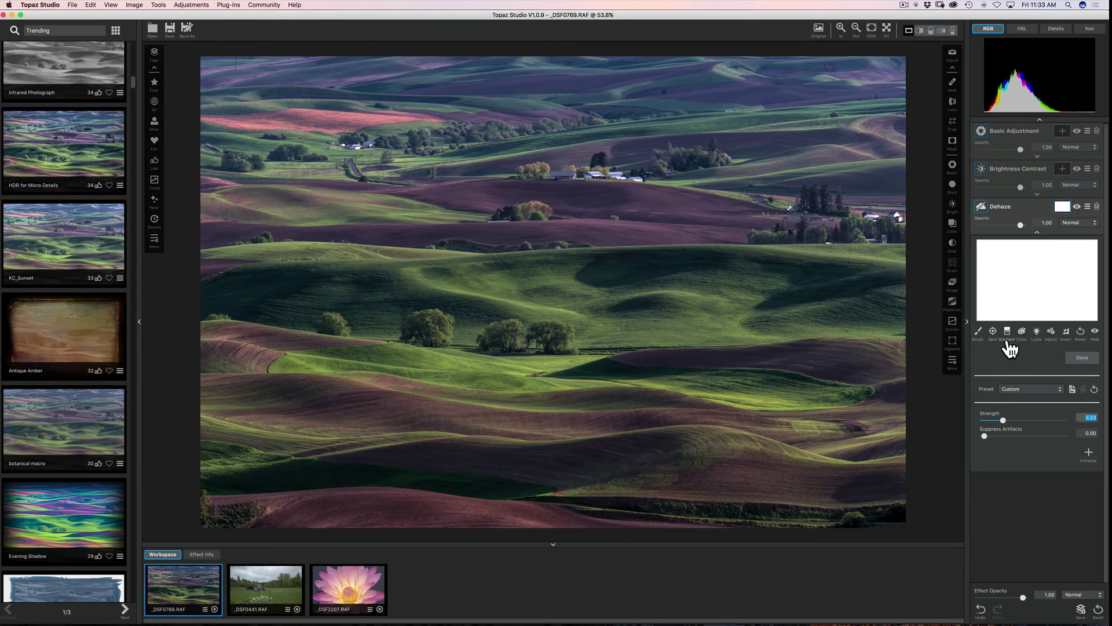
{"action": "left_click", "coordinate": [1008, 334]}
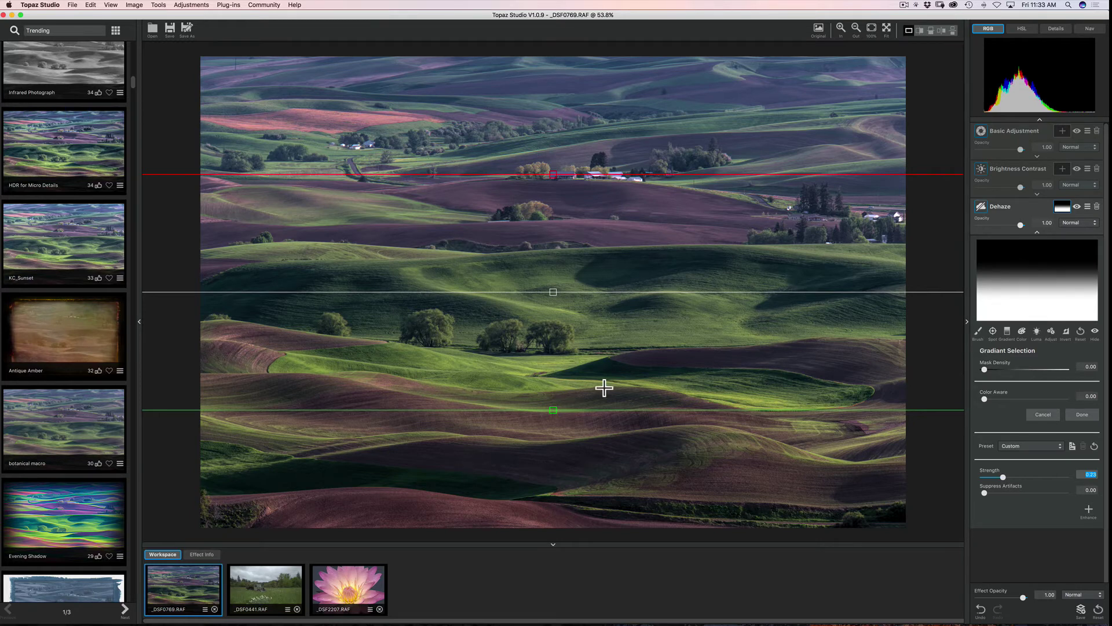
{"action": "left_click_drag", "start_coordinate": [552, 408], "coordinate": [555, 299]}
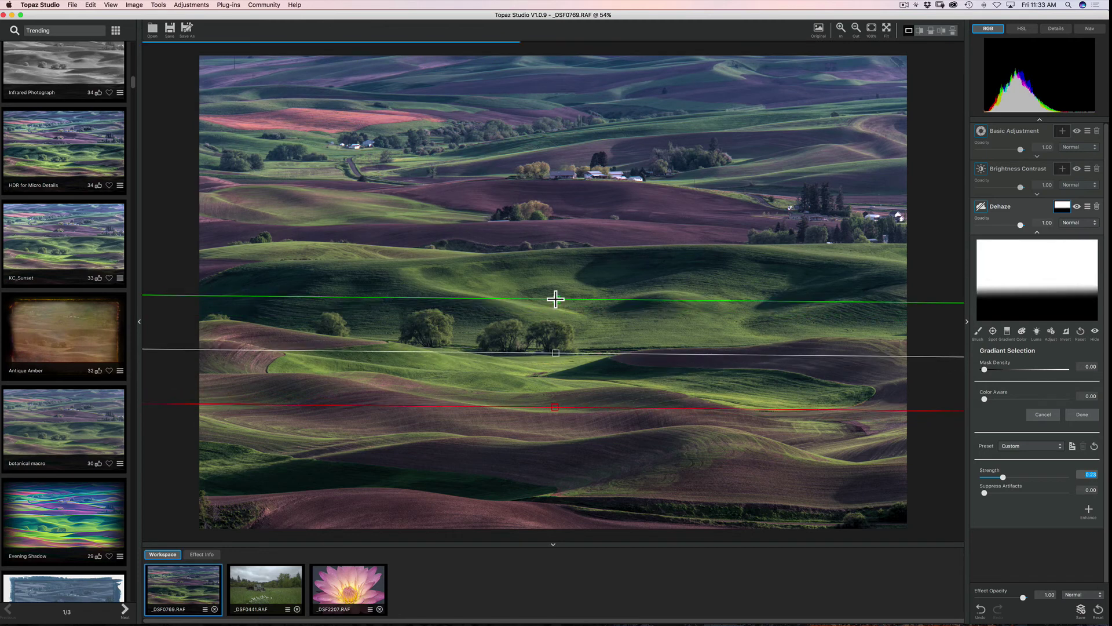
{"action": "left_click_drag", "start_coordinate": [556, 353], "coordinate": [555, 260]}
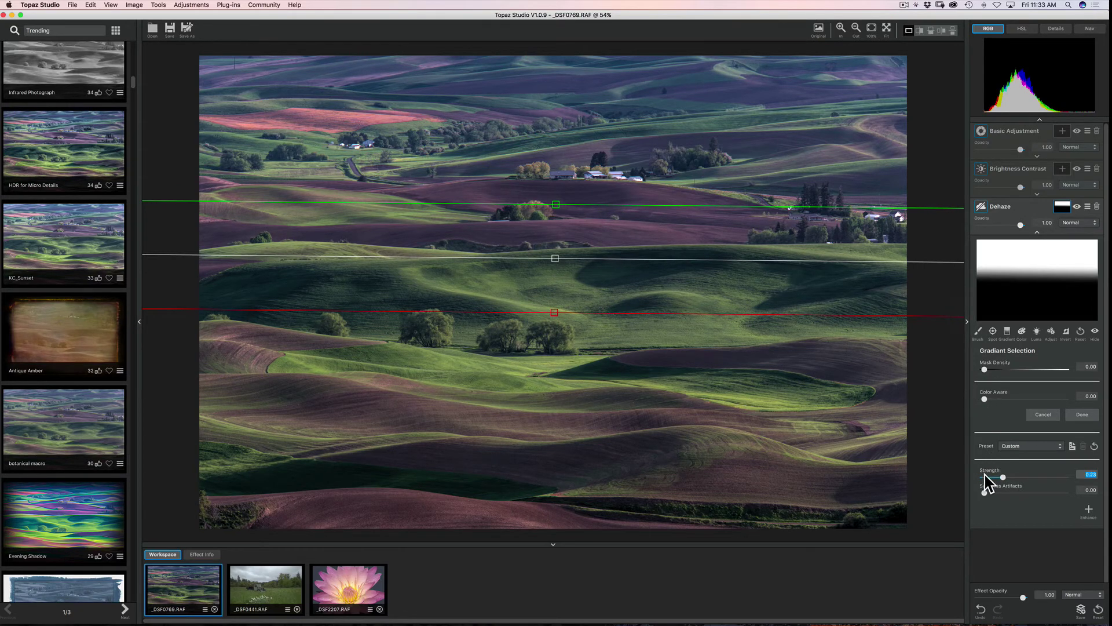
{"action": "left_click_drag", "start_coordinate": [1003, 477], "coordinate": [1017, 476]}
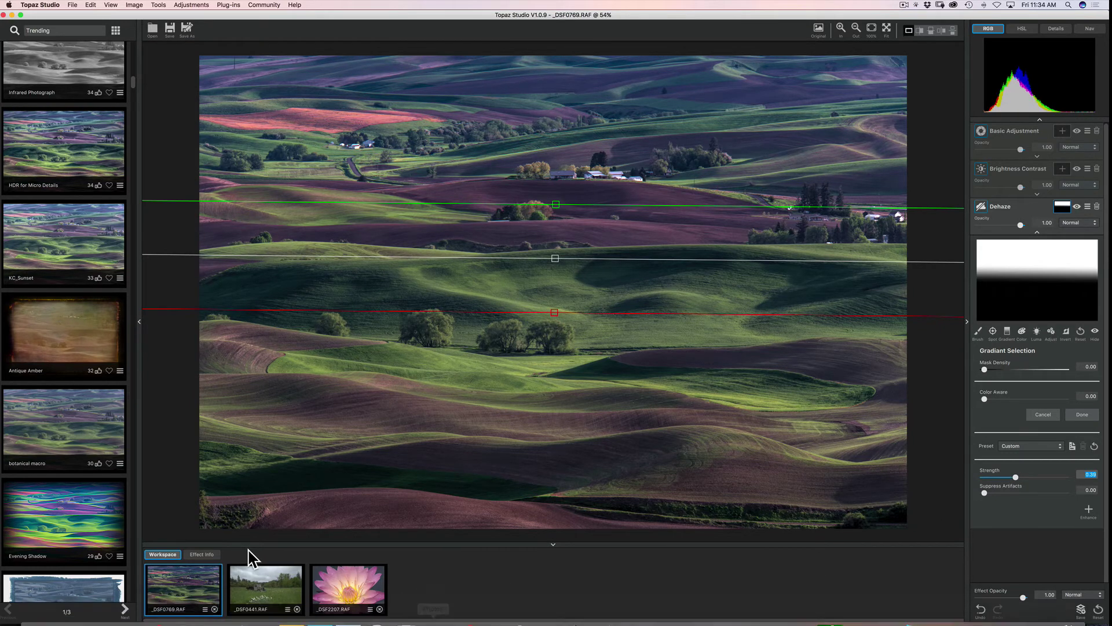
Apply the saved Palouse Truck effect to the truck photo _DSF0441.RAF and set its Basic Adjustment exposure to -0.20 and clarity to 0.43
{"action": "left_click", "coordinate": [260, 601]}
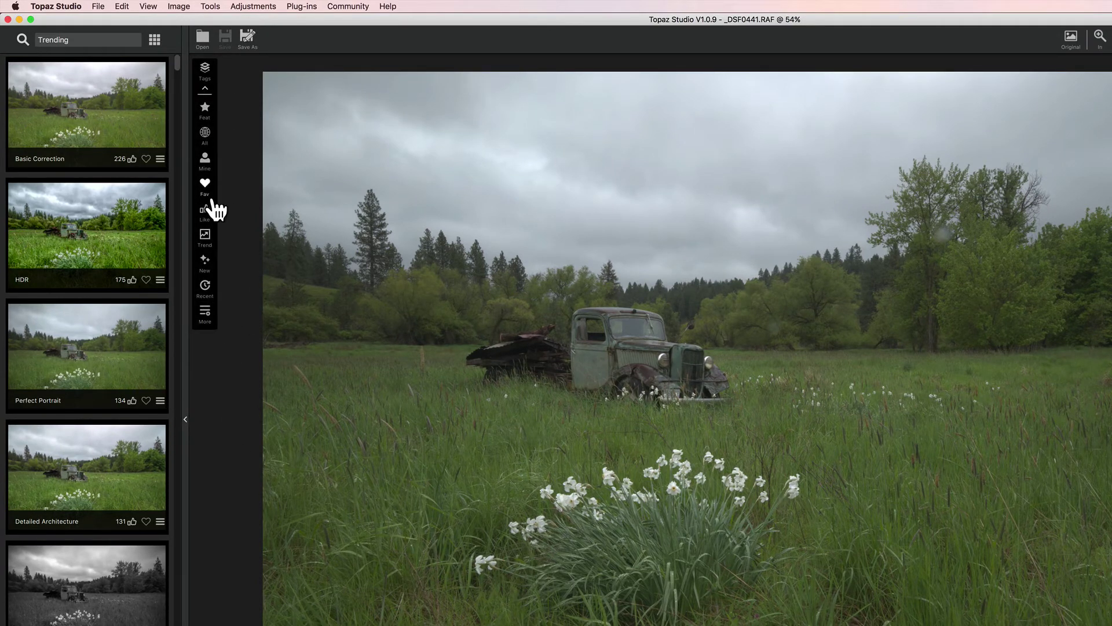
{"action": "left_click", "coordinate": [205, 311]}
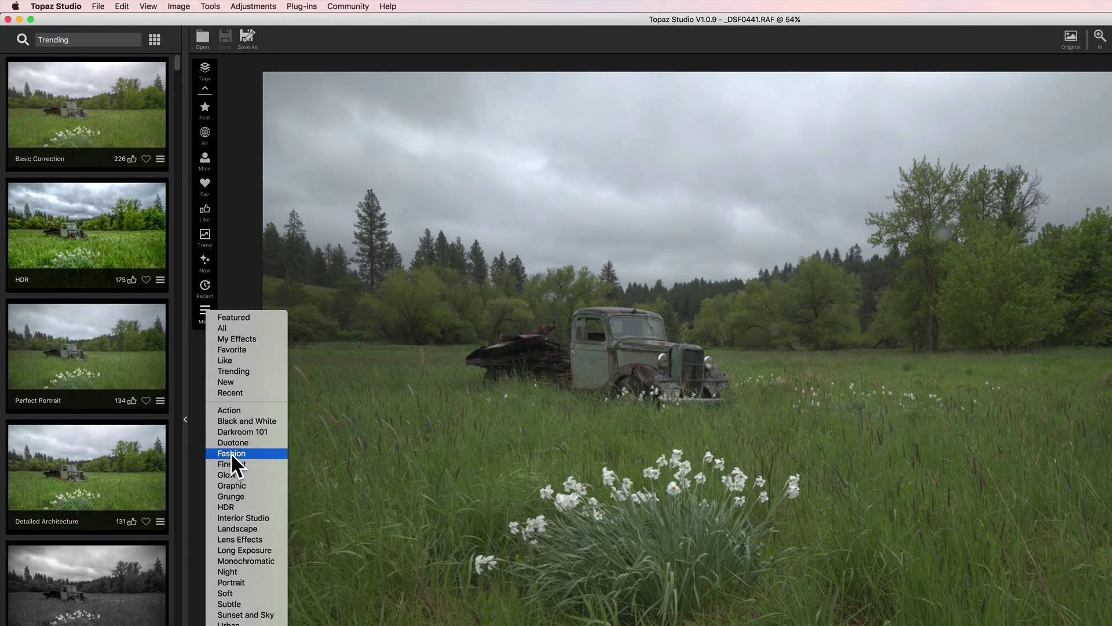
{"action": "left_click", "coordinate": [248, 273]}
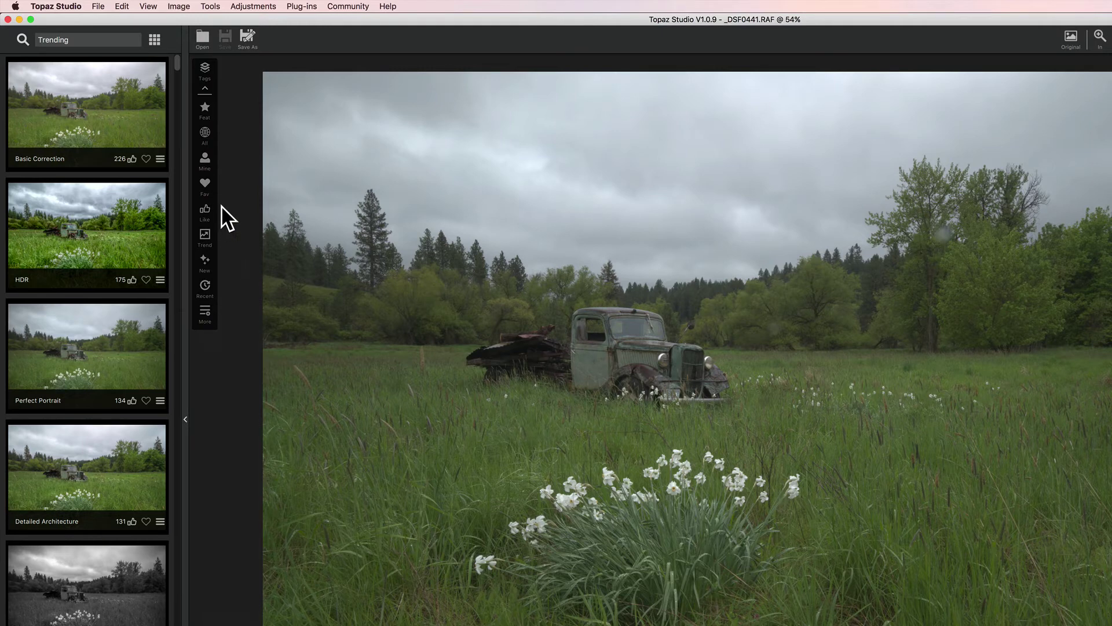
{"action": "left_click", "coordinate": [206, 164]}
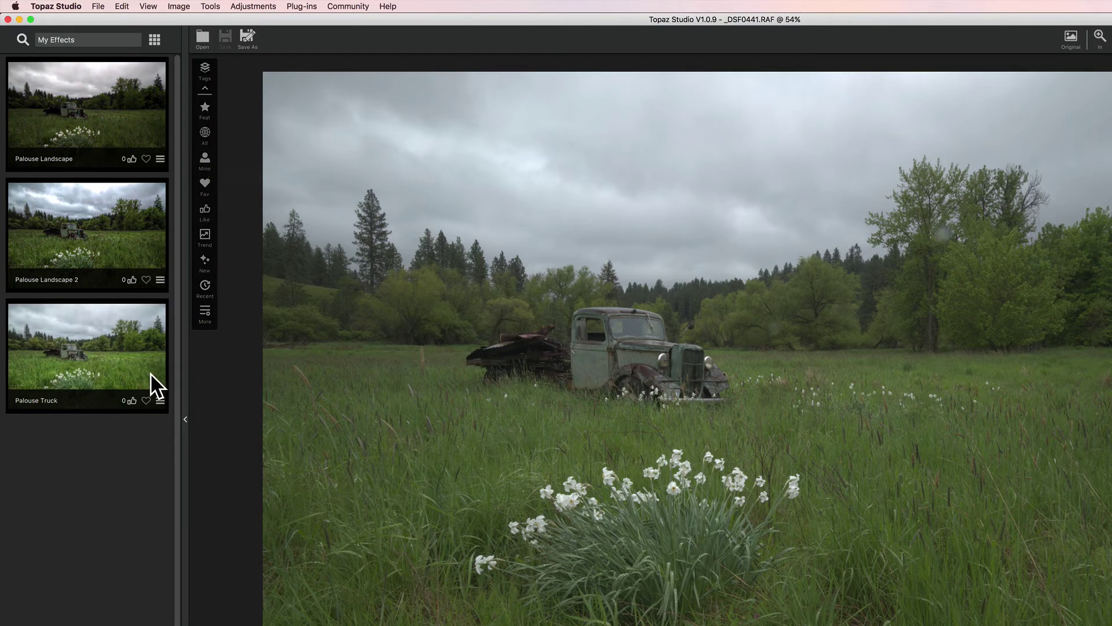
{"action": "left_click", "coordinate": [76, 354]}
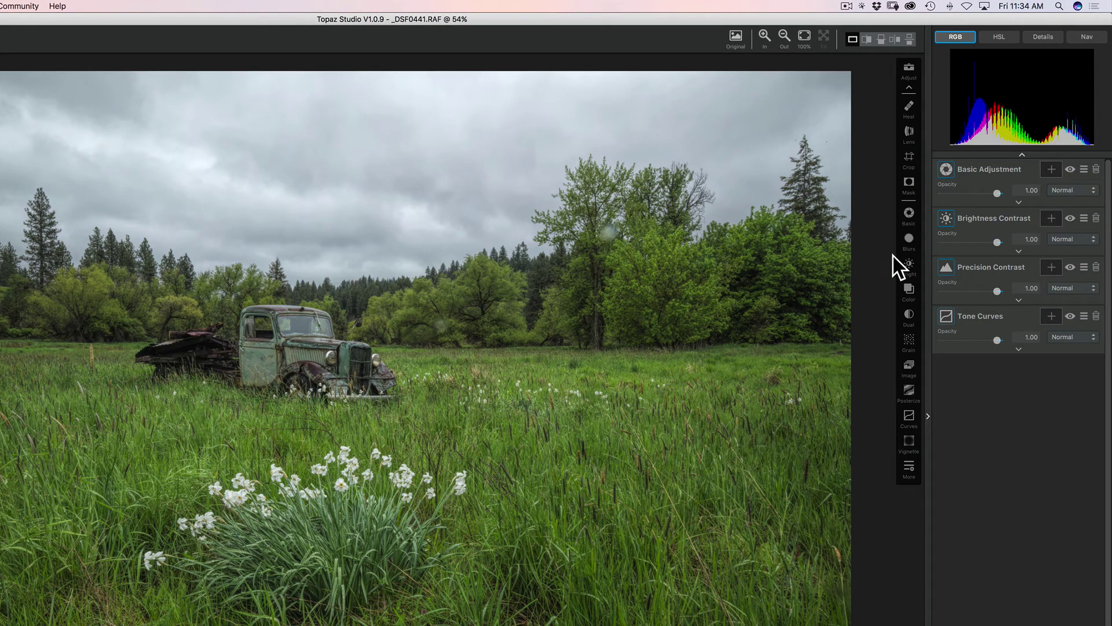
{"action": "left_click", "coordinate": [985, 177]}
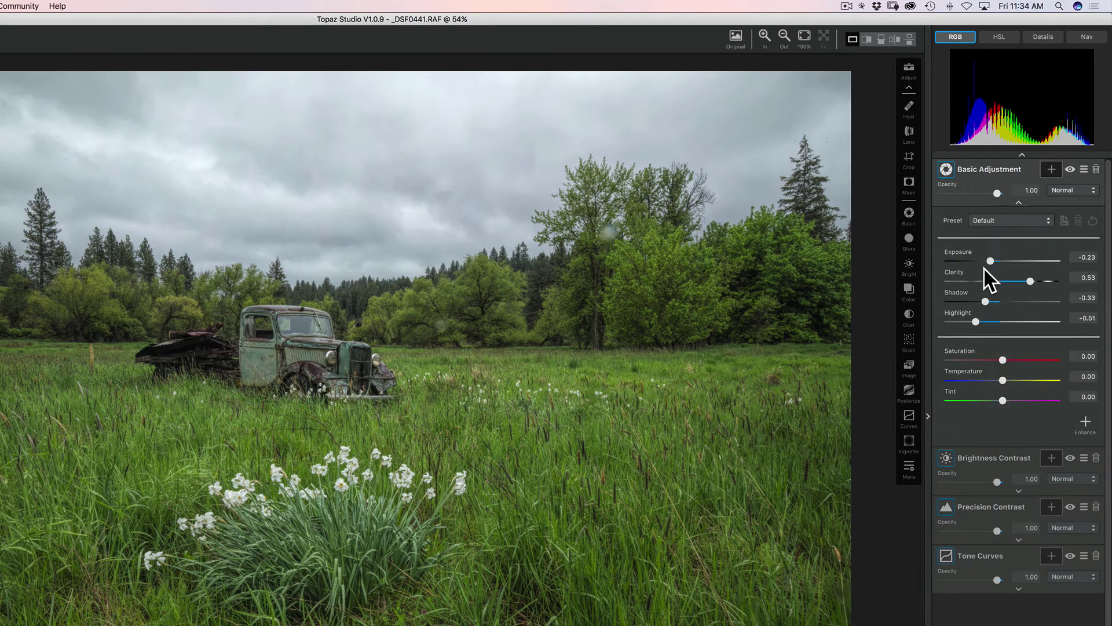
{"action": "left_click_drag", "start_coordinate": [989, 261], "coordinate": [1023, 281]}
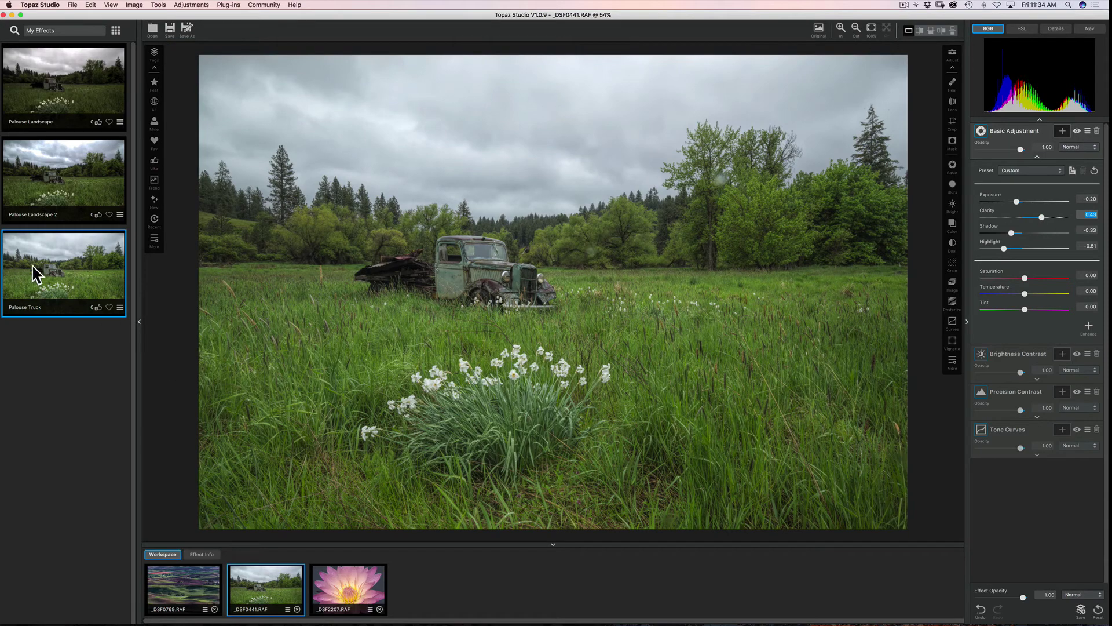
On the lotus photo _DSF2207.RAF, heal the dark spot on the upper petal with brush size 0.14 and the lower petal's spot with 0.06
{"action": "left_click", "coordinate": [346, 592]}
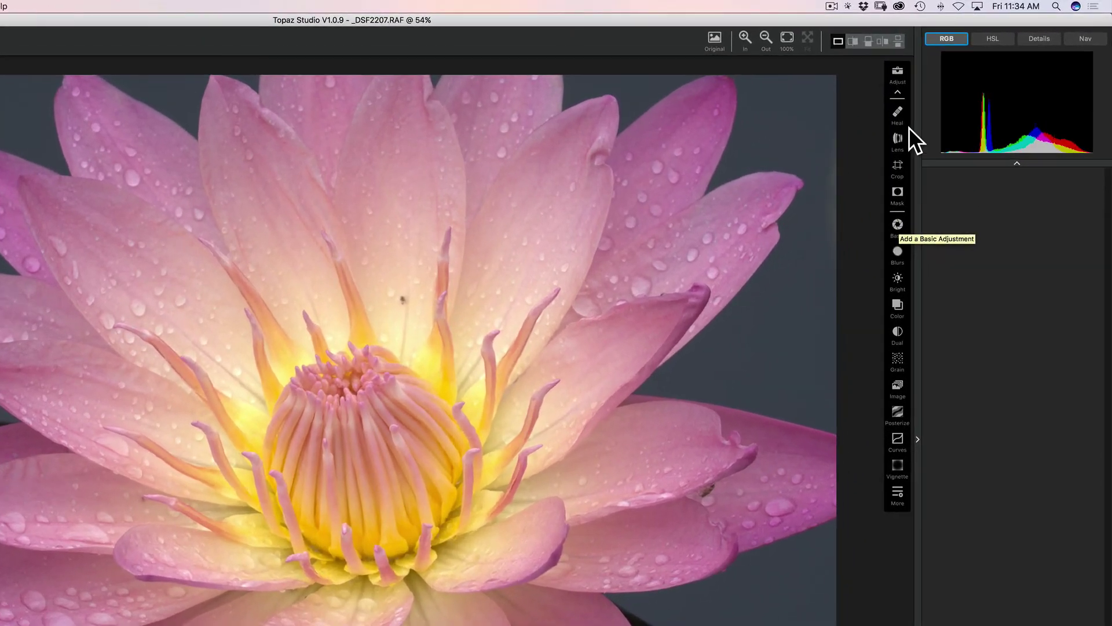
{"action": "left_click", "coordinate": [952, 84]}
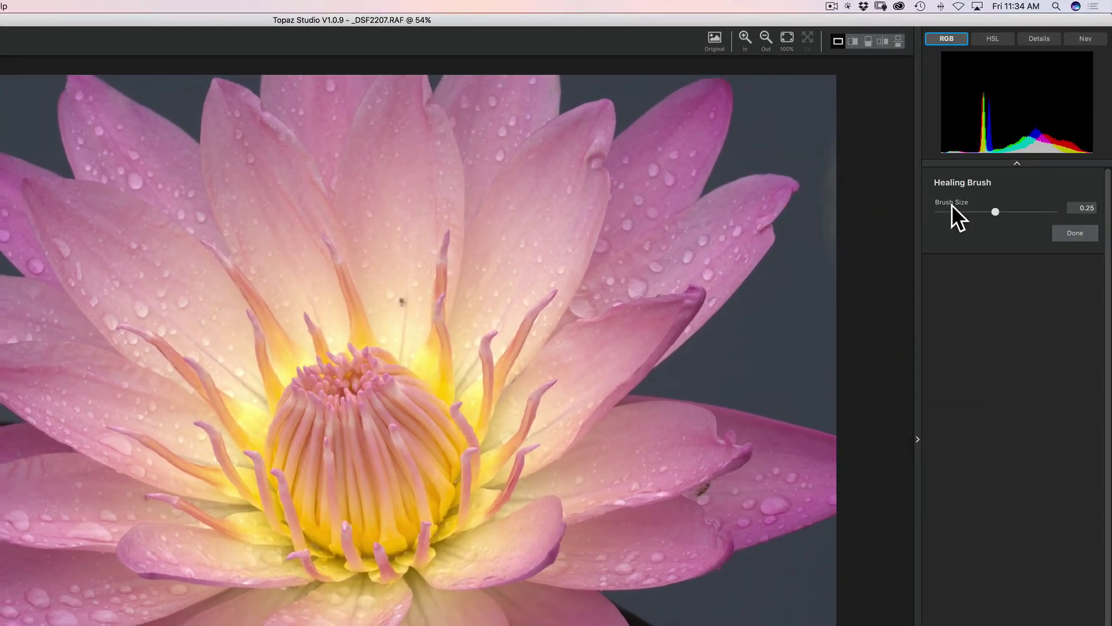
{"action": "left_click_drag", "start_coordinate": [993, 210], "coordinate": [970, 212]}
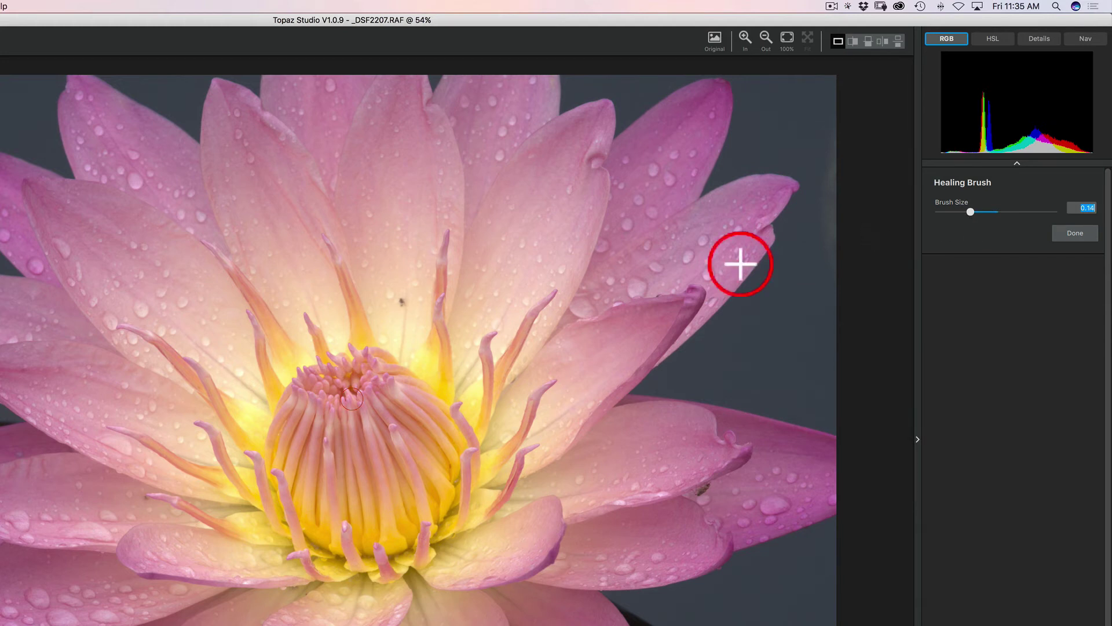
{"action": "left_click", "coordinate": [401, 301]}
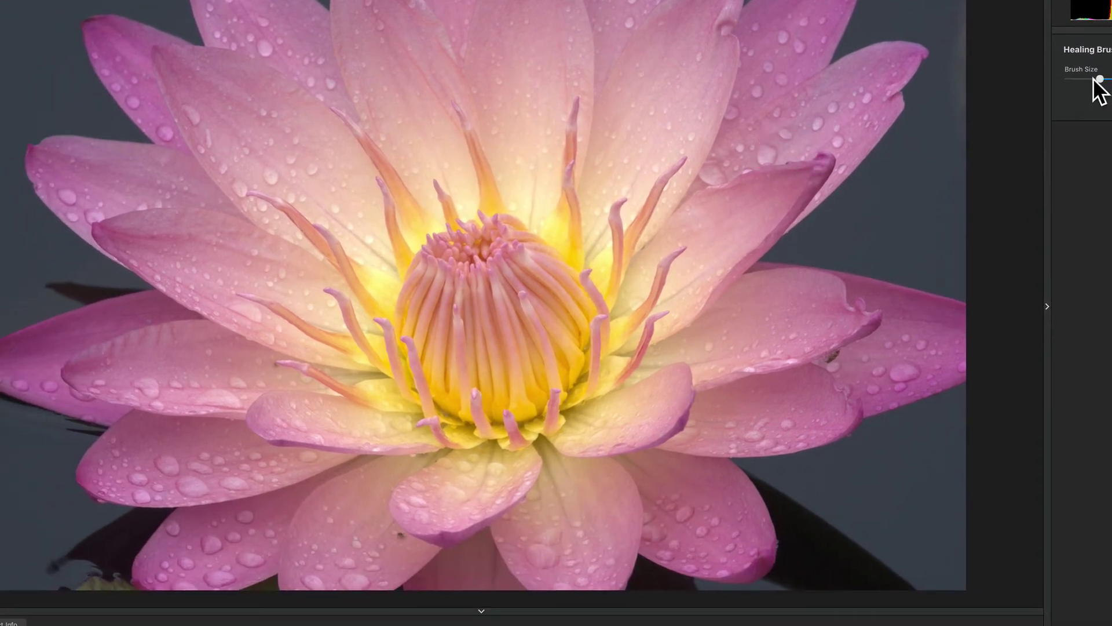
{"action": "left_click_drag", "start_coordinate": [971, 211], "coordinate": [953, 212]}
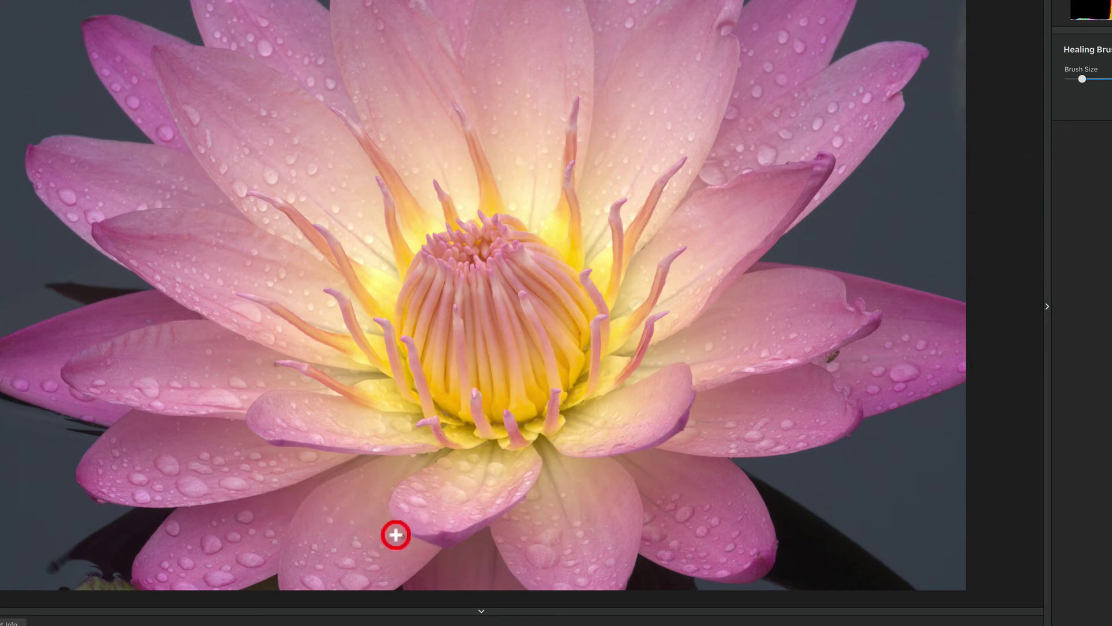
{"action": "left_click", "coordinate": [402, 538]}
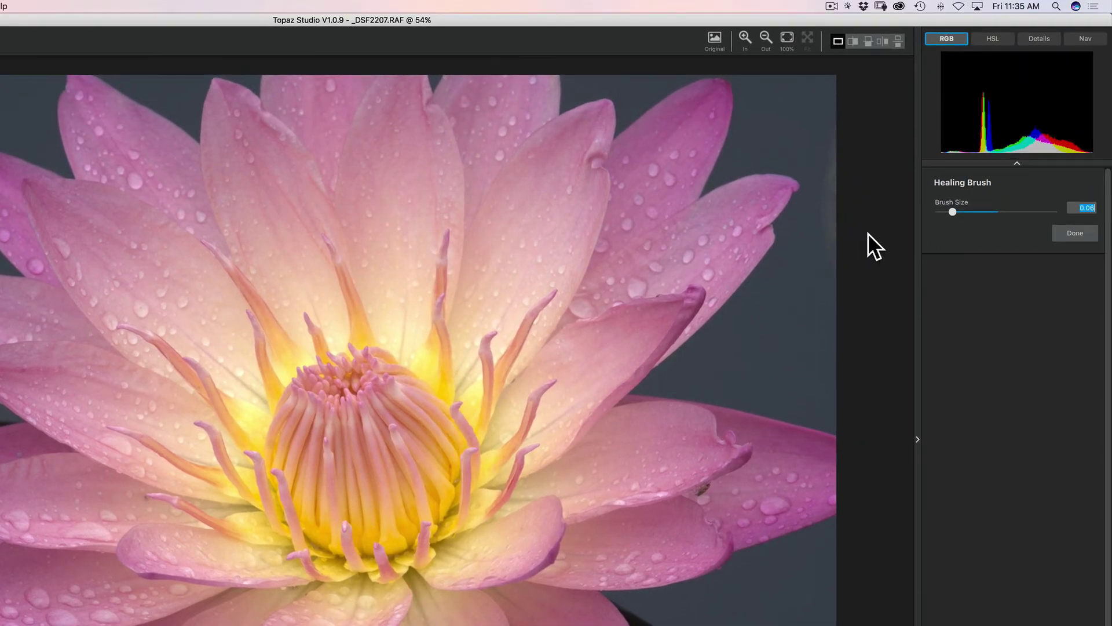
{"action": "left_click", "coordinate": [1069, 237]}
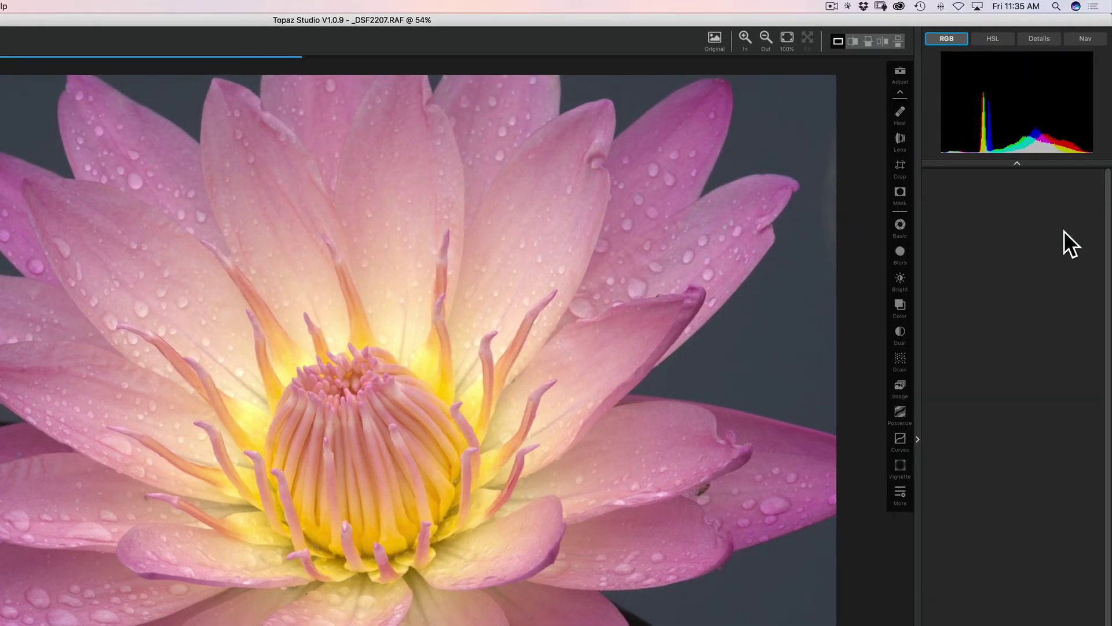
Add a Basic Adjustment to the lotus with exposure -0.49, clarity 0.19, shadow -0.35, highlight 0.50 and saturation 0.49
{"action": "left_click", "coordinate": [899, 229]}
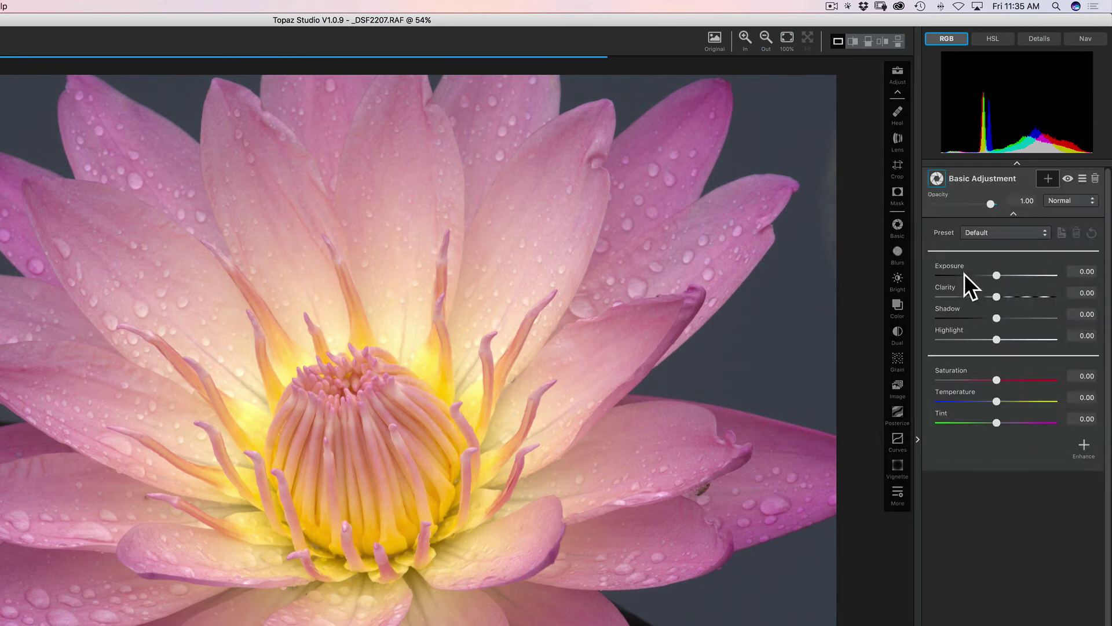
{"action": "left_click_drag", "start_coordinate": [997, 275], "coordinate": [1025, 339]}
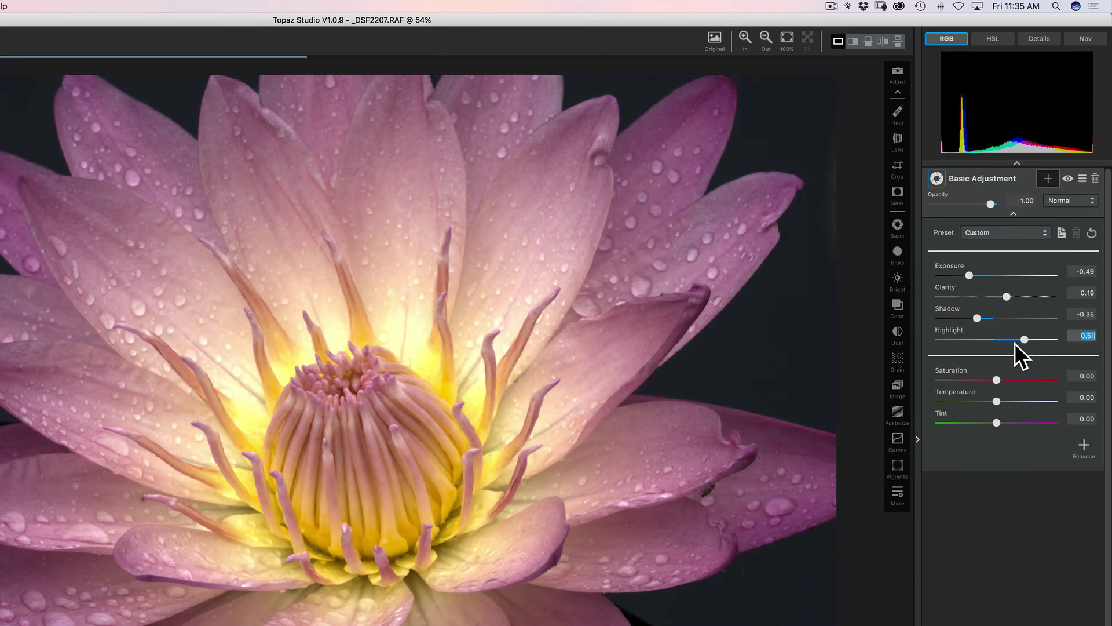
{"action": "left_click_drag", "start_coordinate": [997, 380], "coordinate": [1027, 383]}
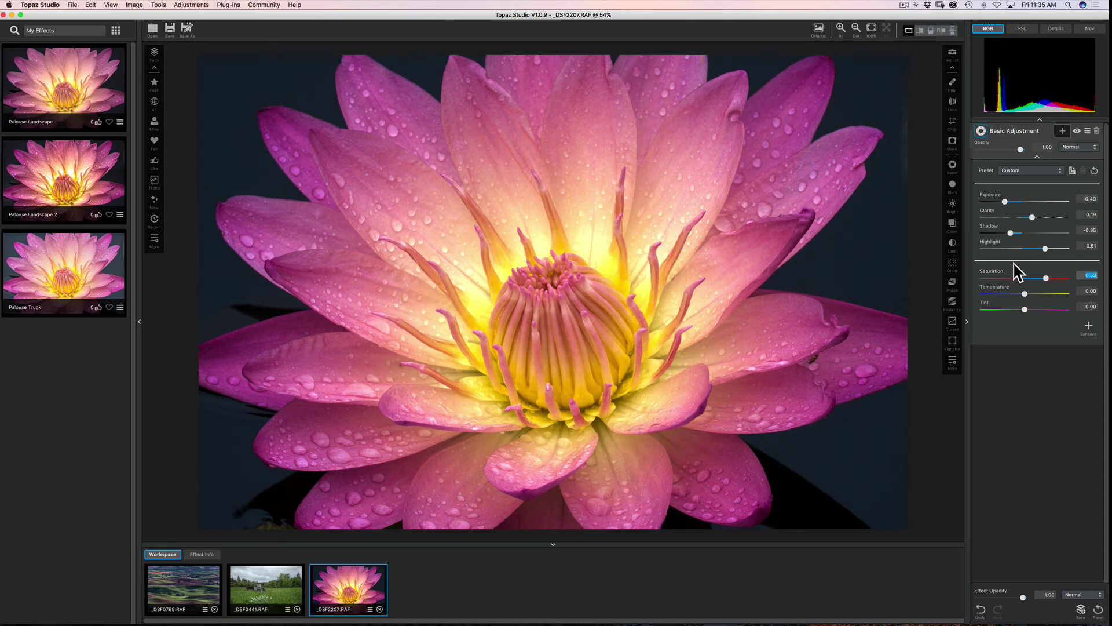
{"action": "left_click_drag", "start_coordinate": [1044, 278], "coordinate": [1046, 250]}
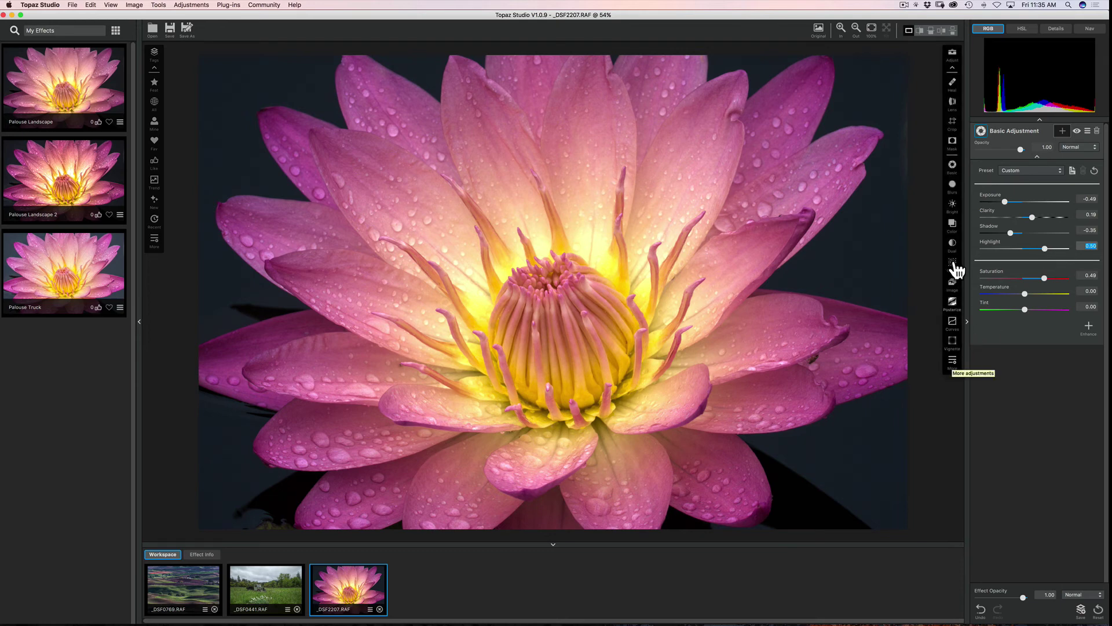
Add a Brightness Contrast adjustment to the lotus photo and set its brightness to -0.34
{"action": "left_click", "coordinate": [953, 205]}
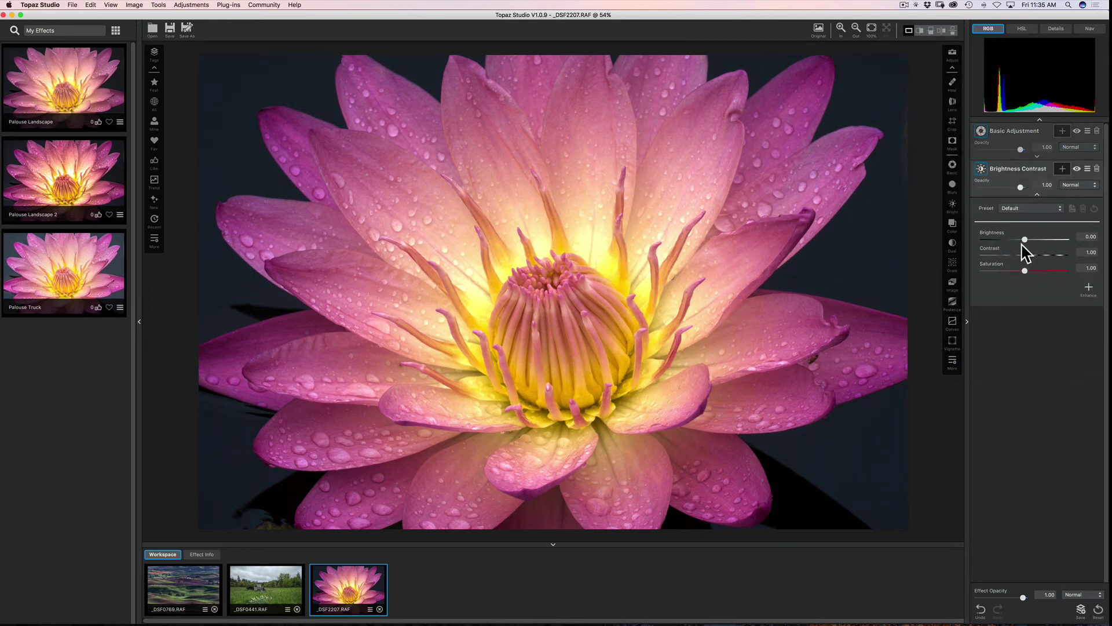
{"action": "left_click_drag", "start_coordinate": [1023, 241], "coordinate": [1010, 241]}
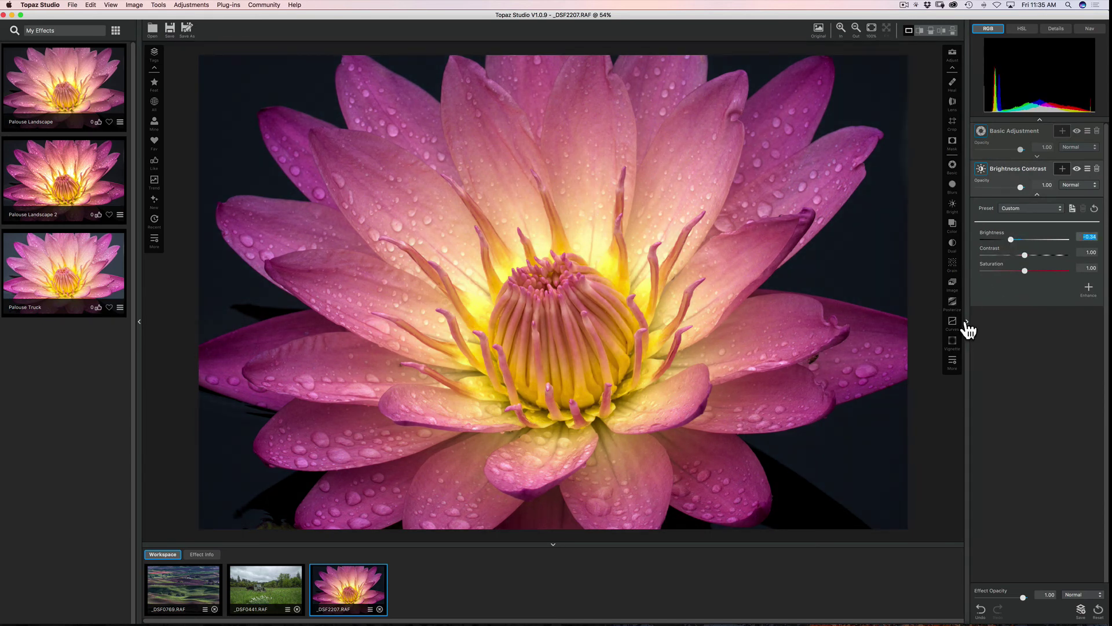
Add a Smudge adjustment to the lotus photo with strength 0.42 and sharpness 0.11
{"action": "left_click", "coordinate": [952, 361]}
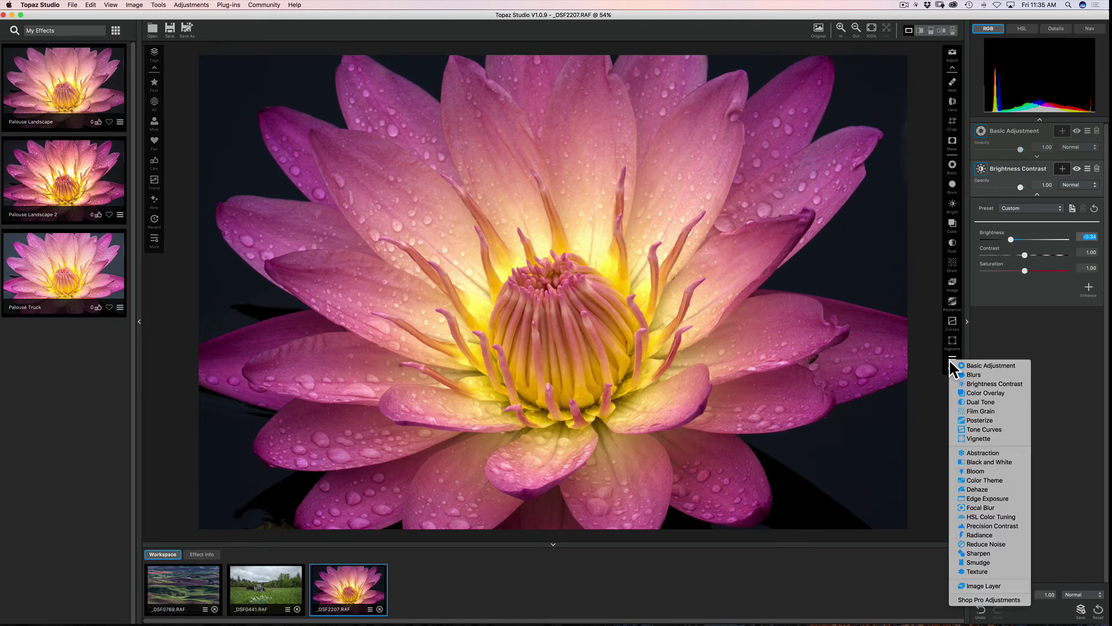
{"action": "left_click", "coordinate": [978, 562]}
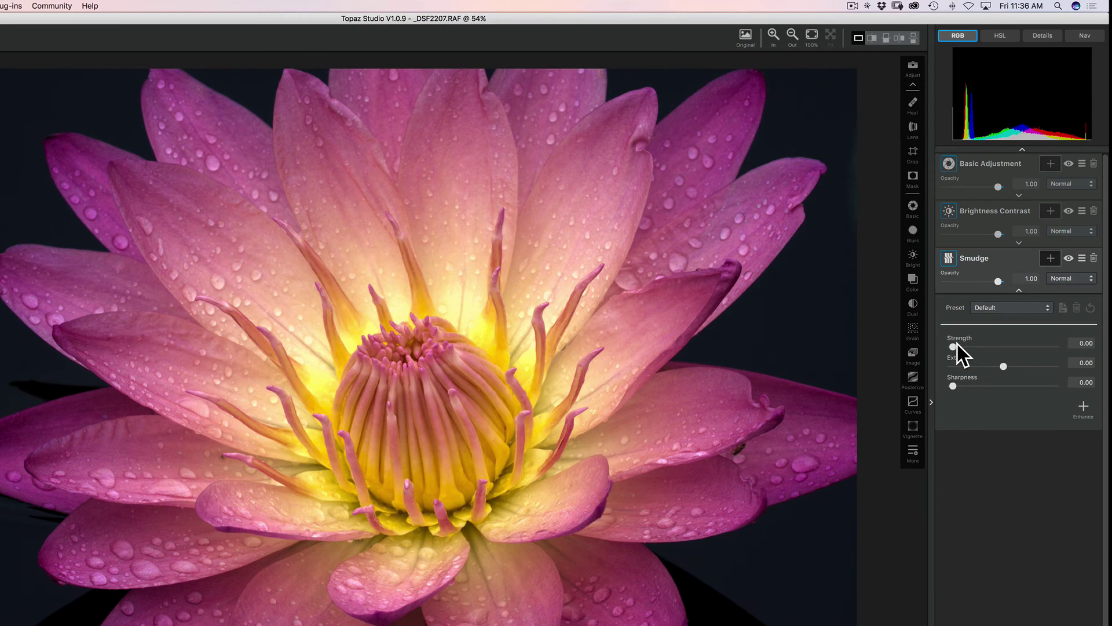
{"action": "left_click_drag", "start_coordinate": [974, 300], "coordinate": [1008, 300]}
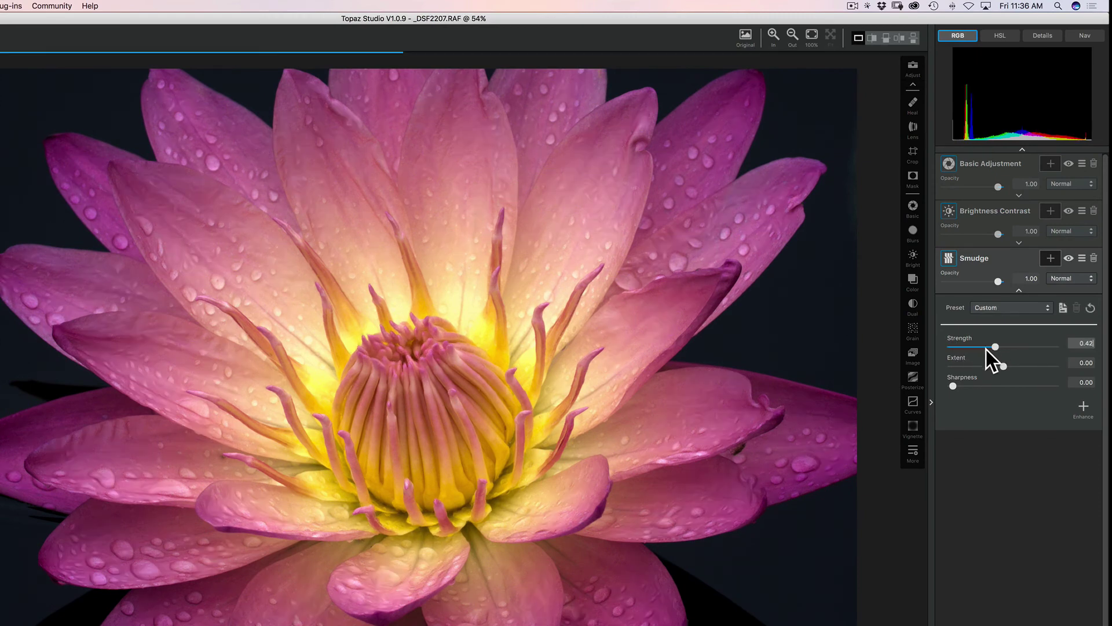
{"action": "left_click_drag", "start_coordinate": [956, 388], "coordinate": [968, 389]}
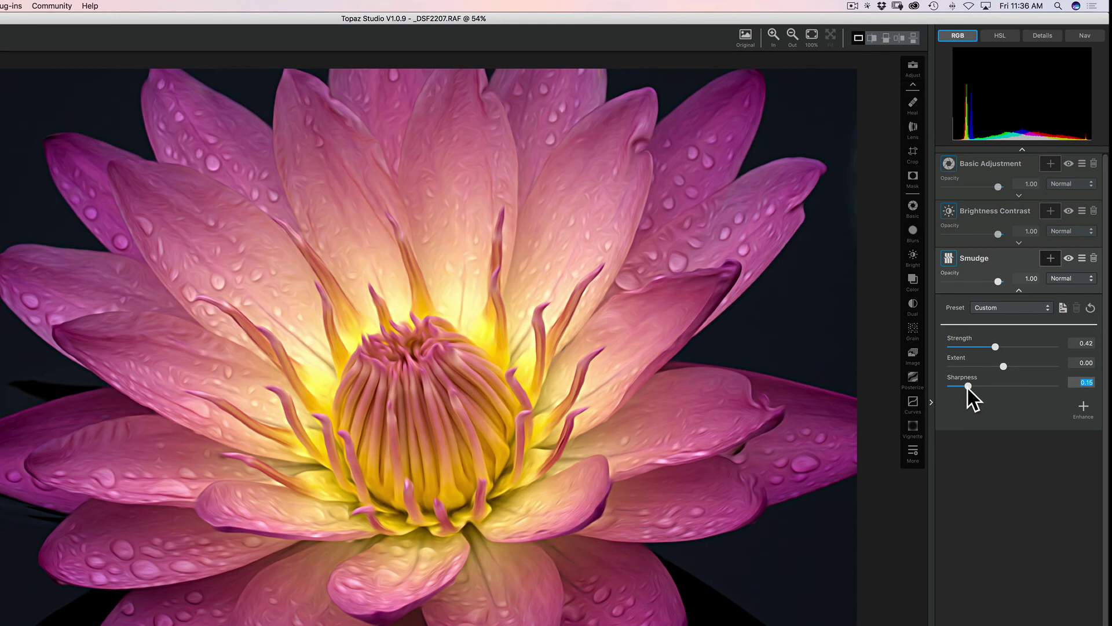
{"action": "left_click_drag", "start_coordinate": [968, 388], "coordinate": [964, 386]}
Set the Smudge adjustment's opacity to 0.93, keeping its blend mode at Normal
{"action": "mouse_move", "coordinate": [1001, 283]}
{"action": "left_mouse_down"}
{"action": "mouse_move", "coordinate": [951, 282]}
{"action": "mouse_move", "coordinate": [999, 283]}
{"action": "mouse_move", "coordinate": [964, 283]}
{"action": "left_mouse_up"}
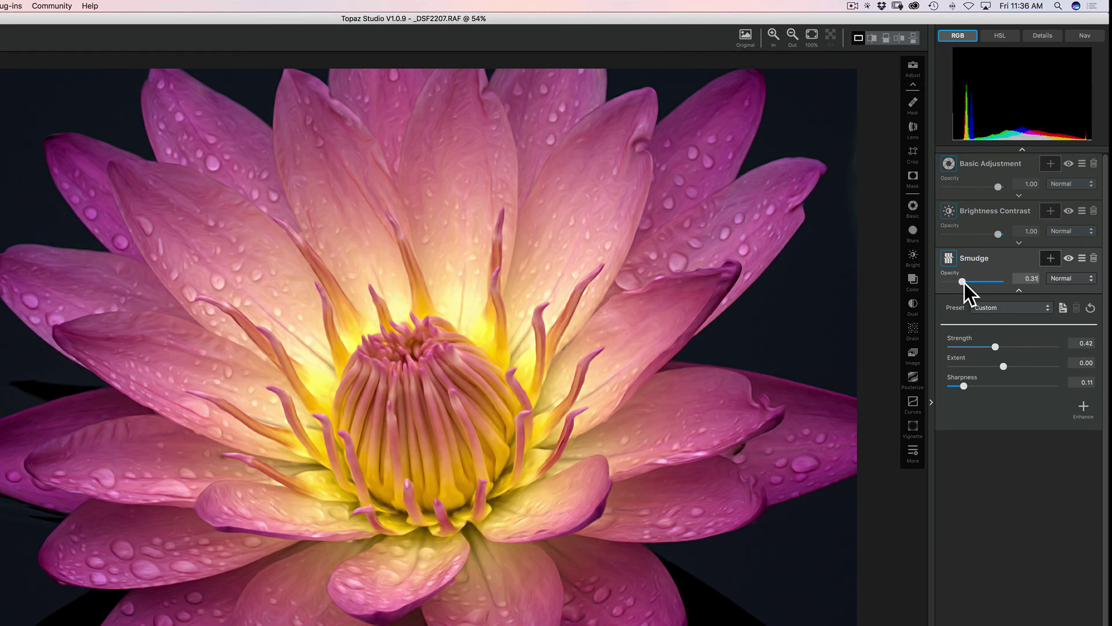
{"action": "mouse_move", "coordinate": [965, 283]}
{"action": "left_mouse_down"}
{"action": "mouse_move", "coordinate": [1015, 280]}
{"action": "mouse_move", "coordinate": [987, 282]}
{"action": "left_mouse_up"}
{"action": "left_click", "coordinate": [1017, 283]}
{"action": "left_click", "coordinate": [1063, 278]}
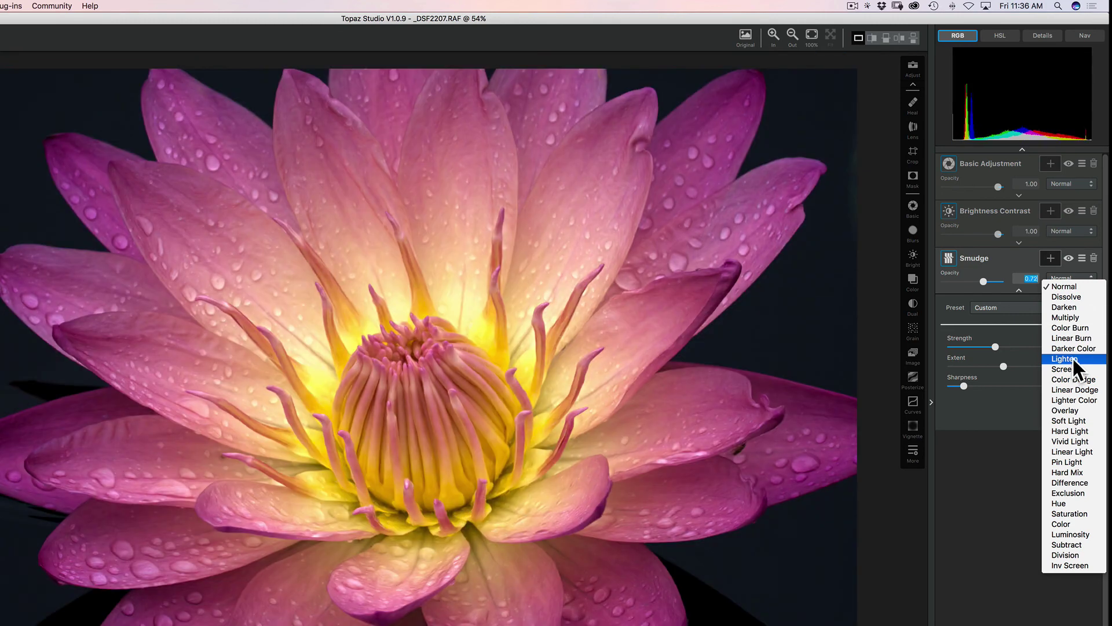
{"action": "left_click", "coordinate": [1015, 259]}
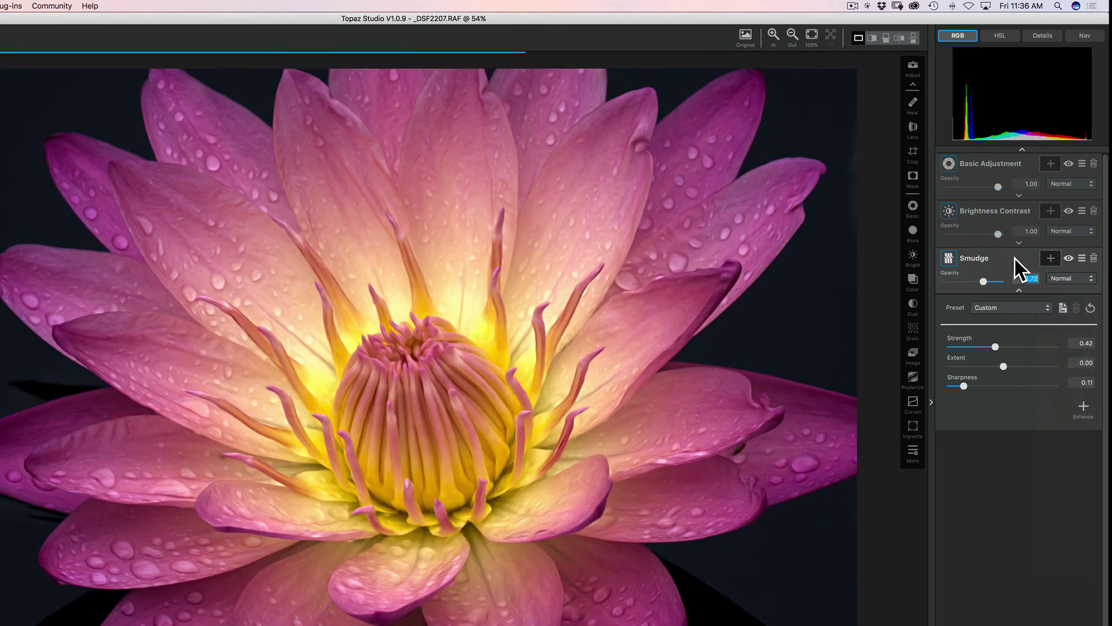
{"action": "left_click_drag", "start_coordinate": [984, 281], "coordinate": [995, 281]}
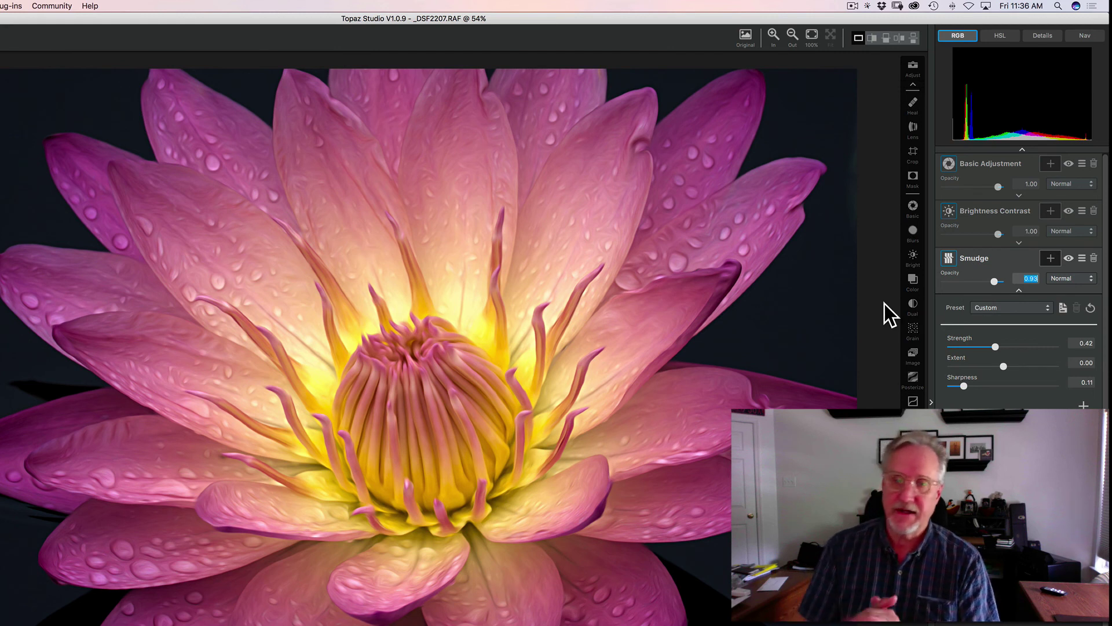